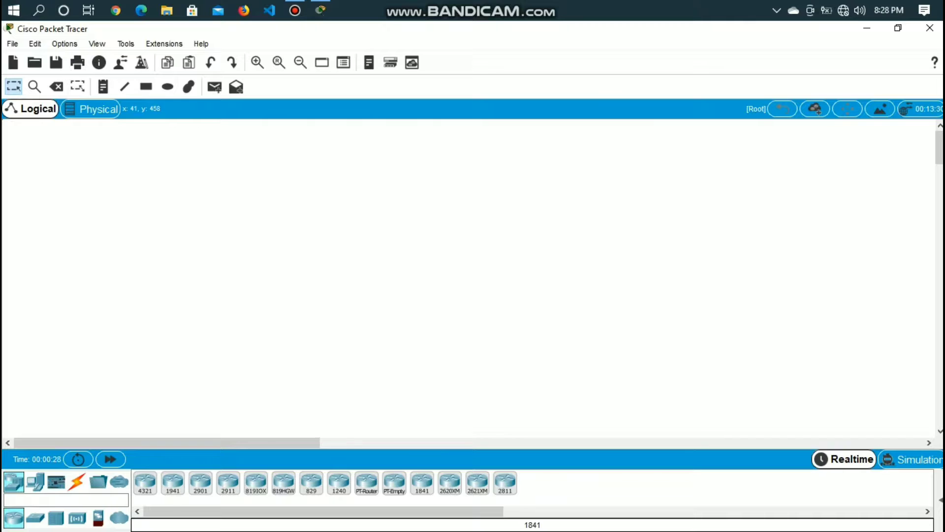
Place an 1841 router in the logical workspace and a 2960 switch directly below it
drag(422, 483, 165, 160)
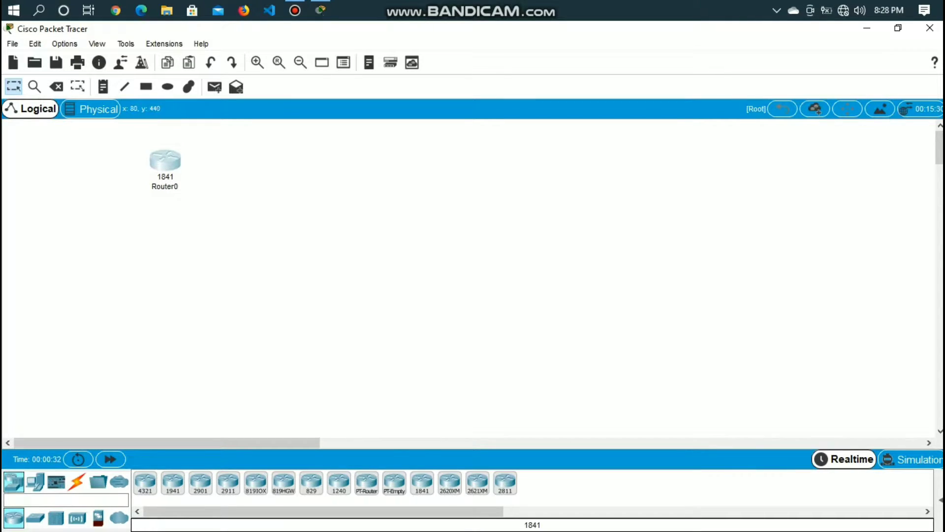
click(35, 518)
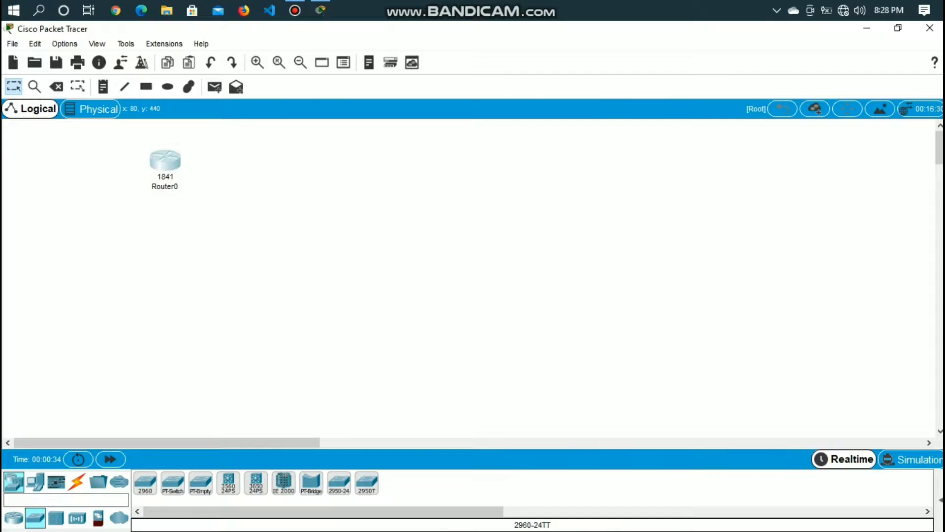
click(145, 482)
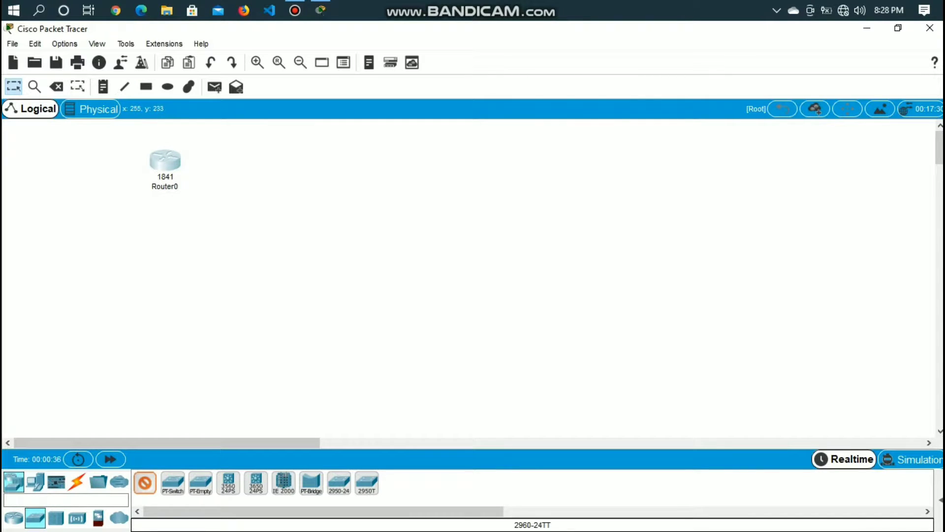
click(166, 235)
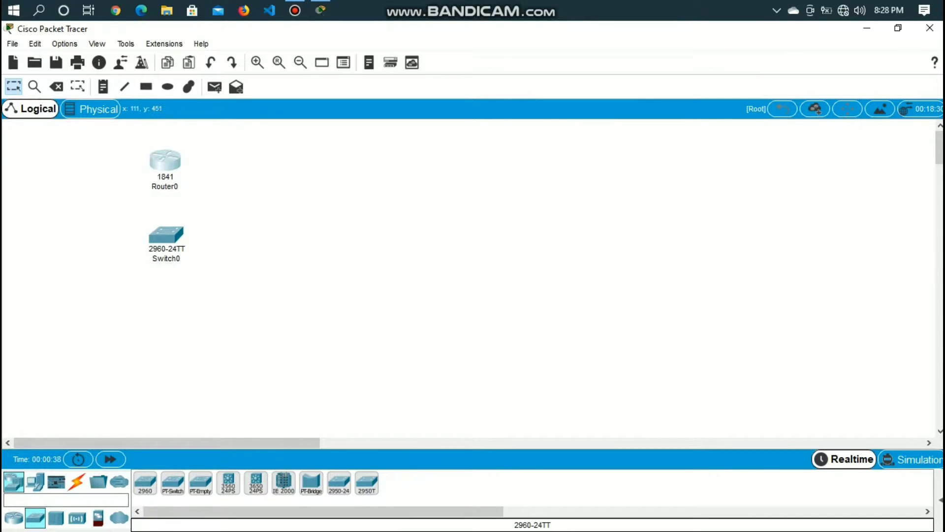
Place three PCs in a row beneath the switch and shift the middle one slightly up to line up with the others
click(35, 482)
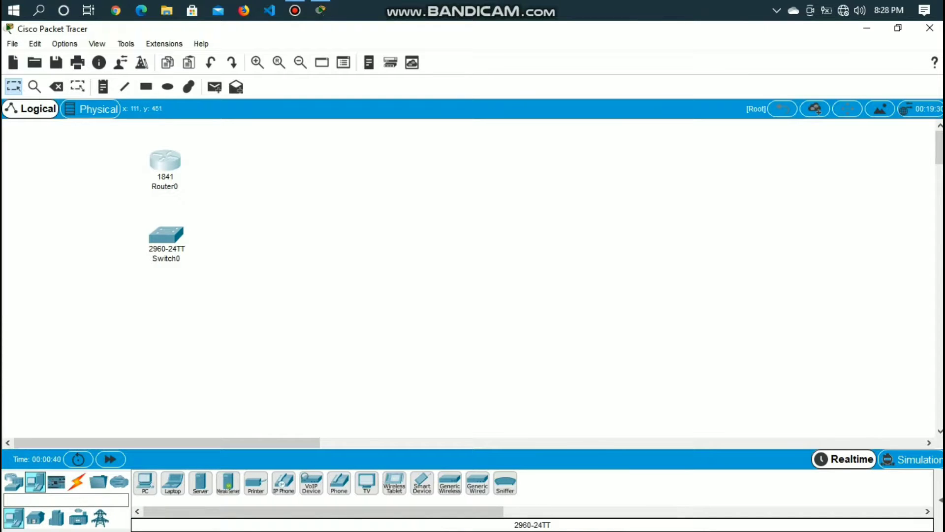
click(145, 483)
click(111, 317)
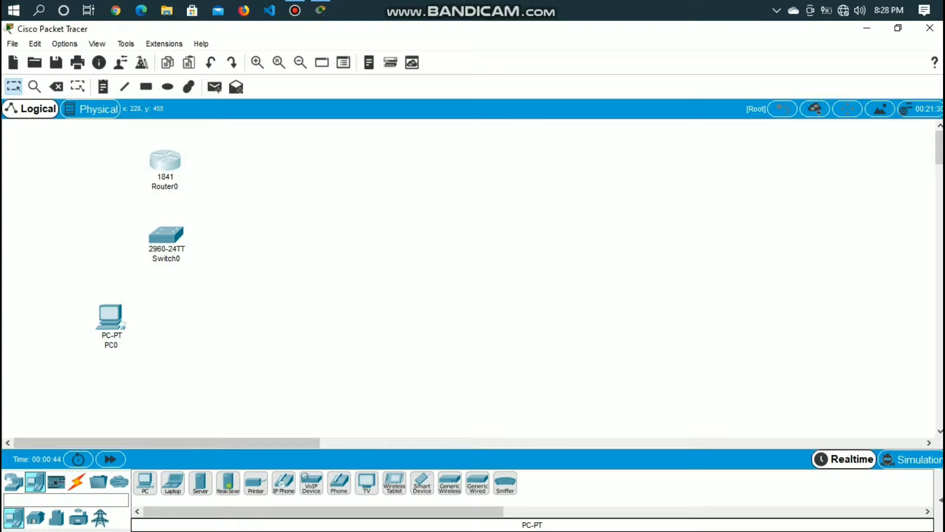
drag(145, 482, 181, 325)
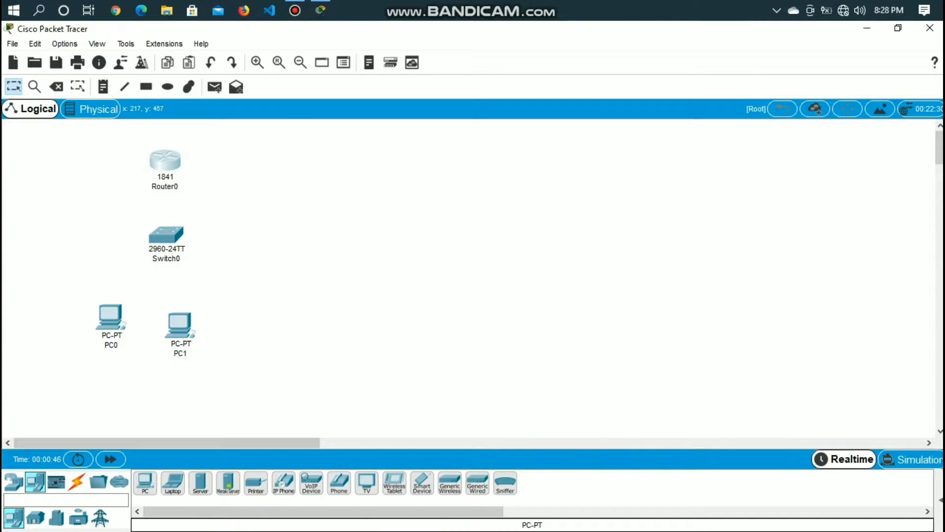
drag(144, 483, 245, 322)
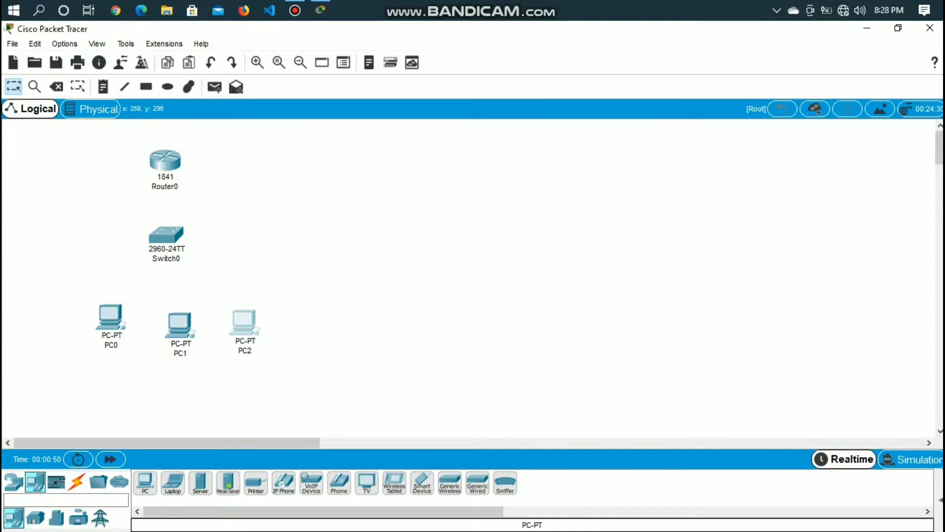
drag(180, 323, 179, 314)
Connect Router0 to Switch0 with an automatically chosen cable type
click(76, 481)
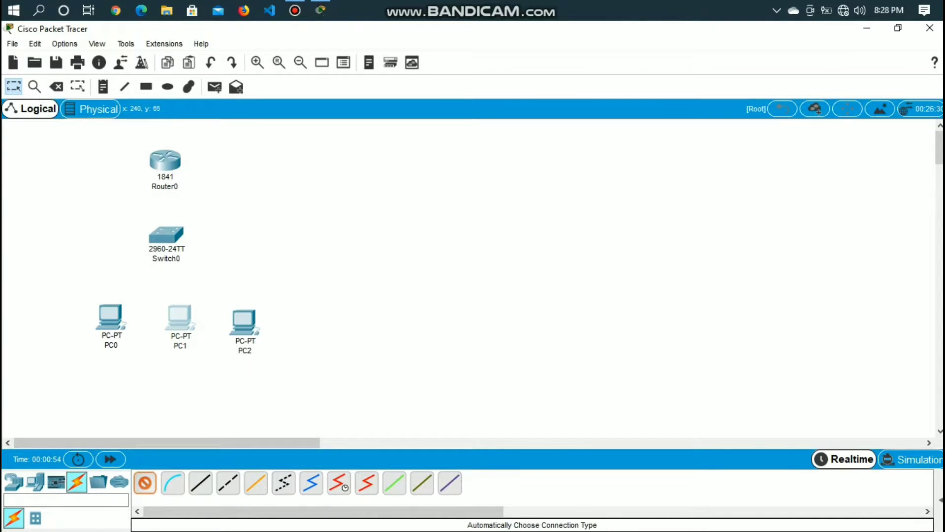
click(167, 161)
click(166, 231)
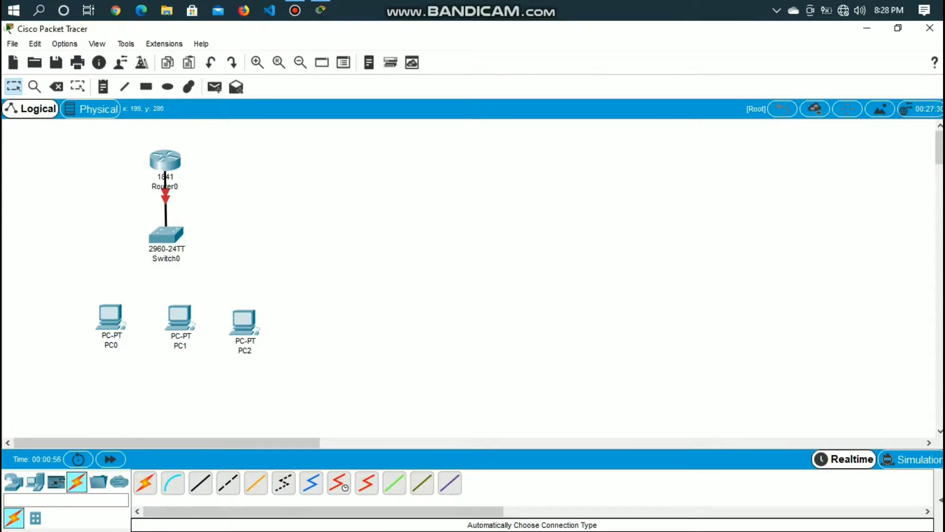
Connect Switch0 to PC0, PC1 and PC2 using automatically chosen connections
click(145, 483)
click(166, 233)
click(110, 315)
click(145, 482)
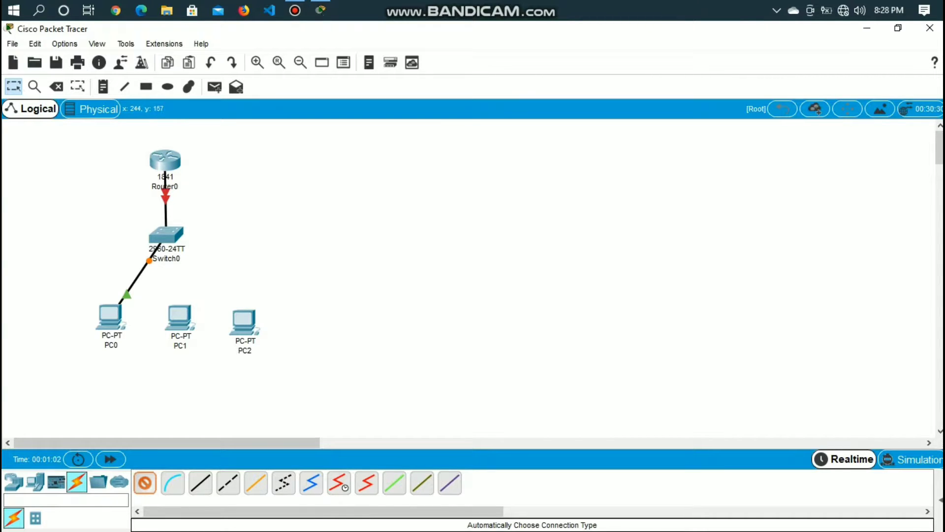
click(166, 235)
click(179, 317)
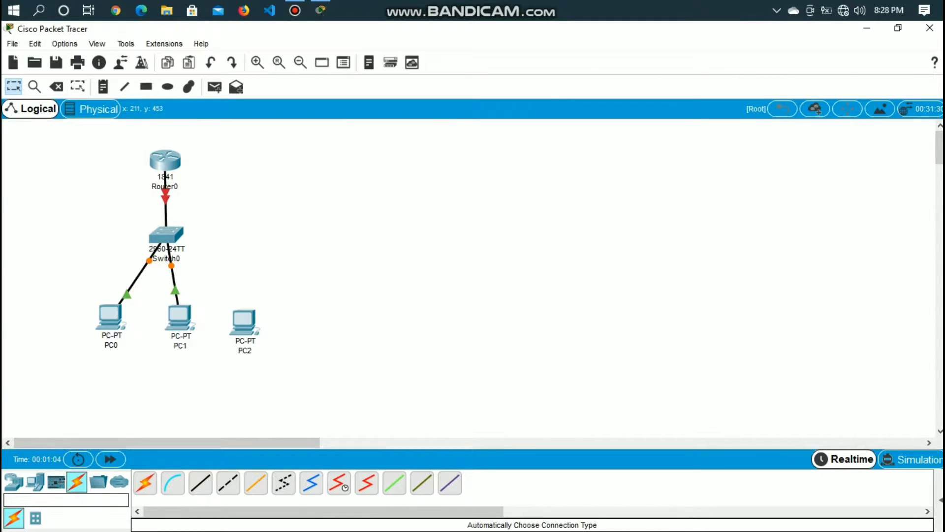
click(145, 482)
click(166, 235)
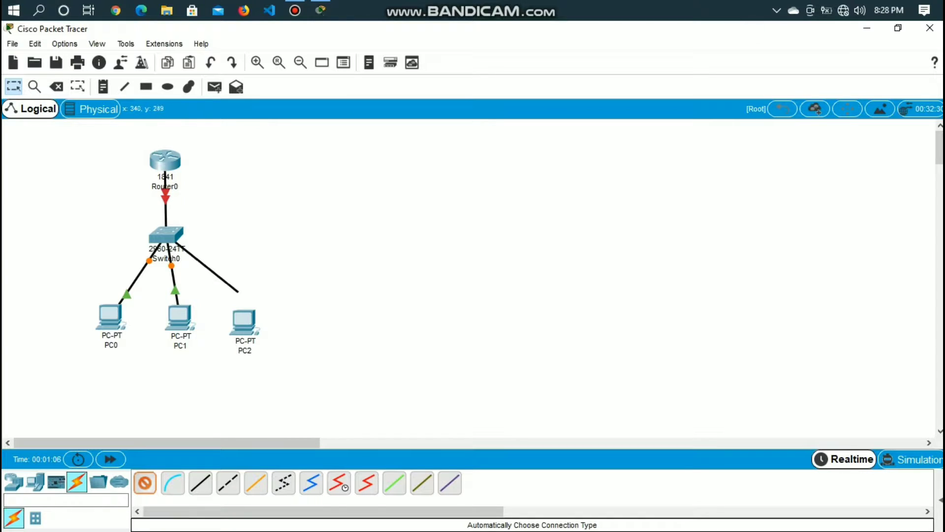
click(239, 311)
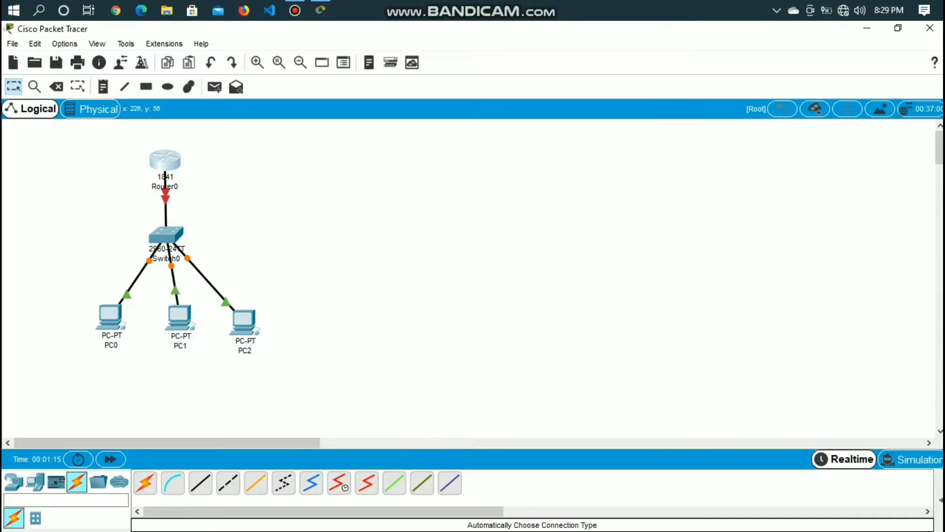
Open Router0's command line and answer no to the initial configuration dialog to reach the router prompt
click(165, 160)
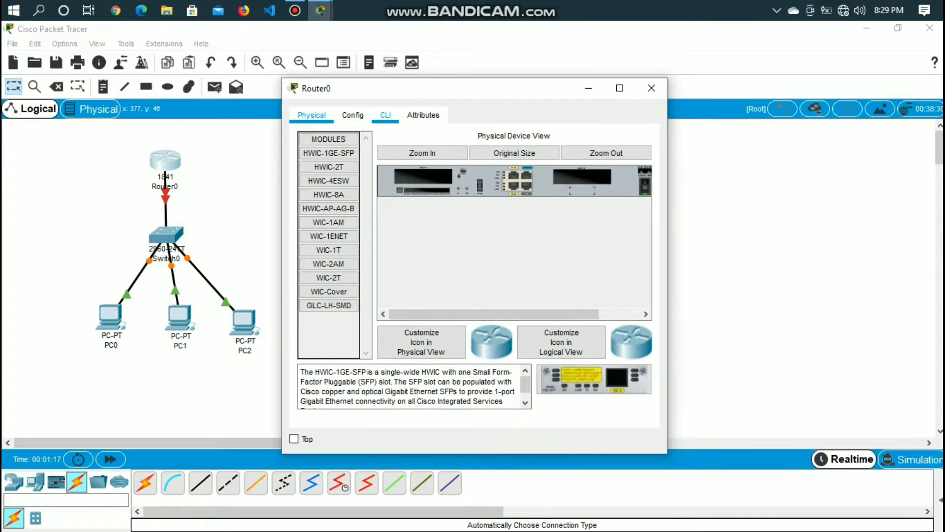
click(386, 115)
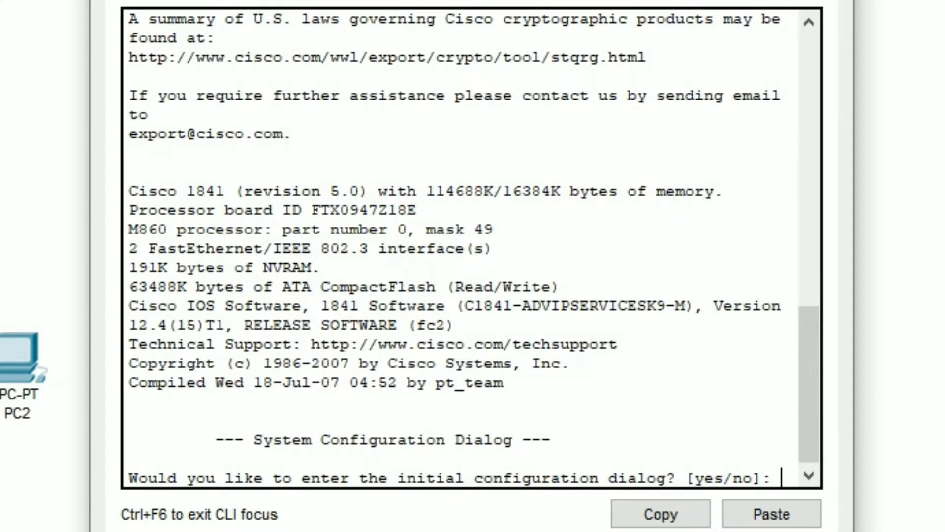
text(no)
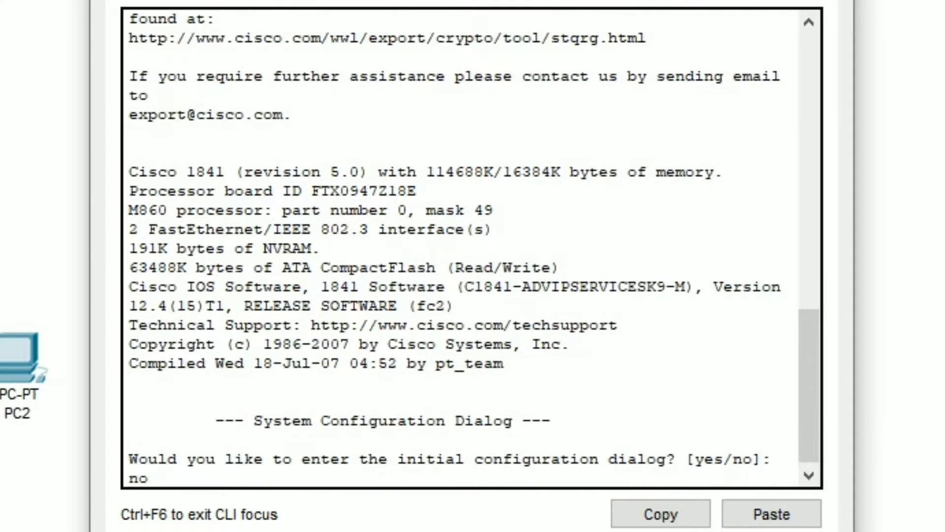
key(Return)
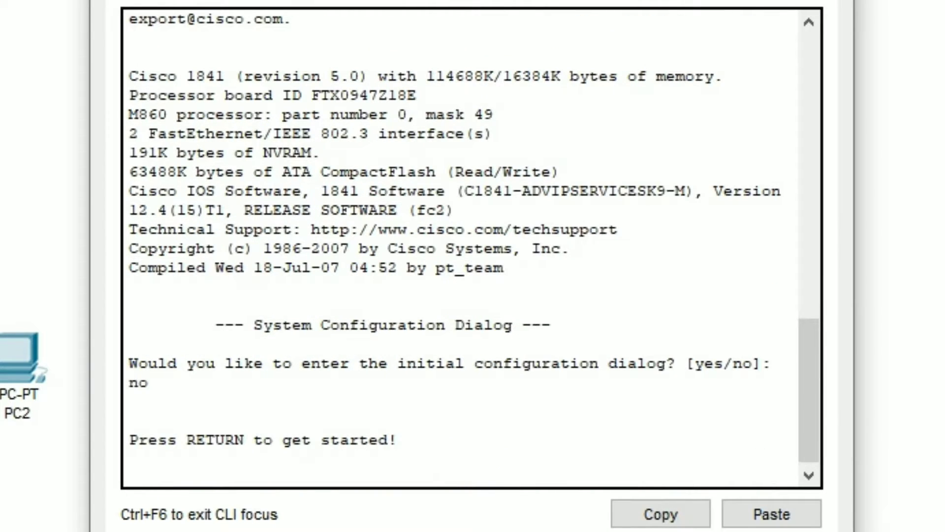
key(Return)
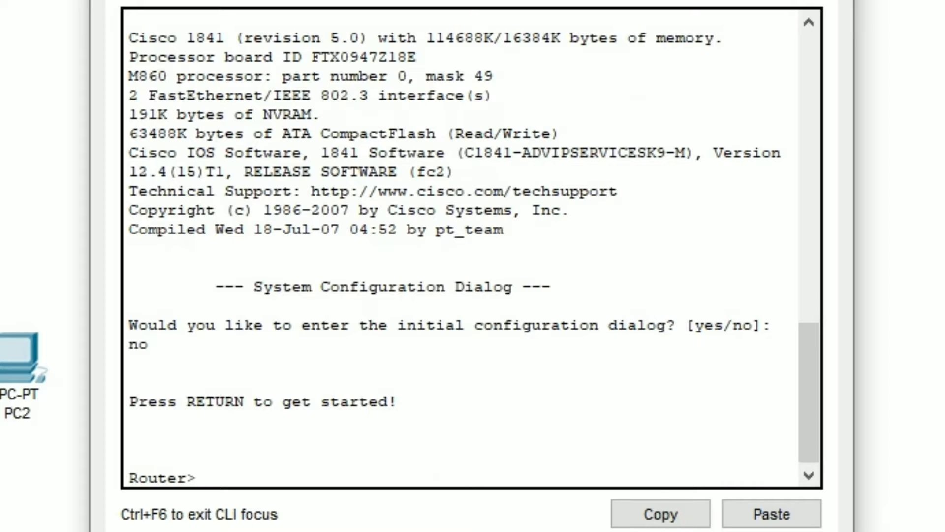
Enter privileged mode with enable and switch to global configuration mode with config terminal
text(enable)
key(Return)
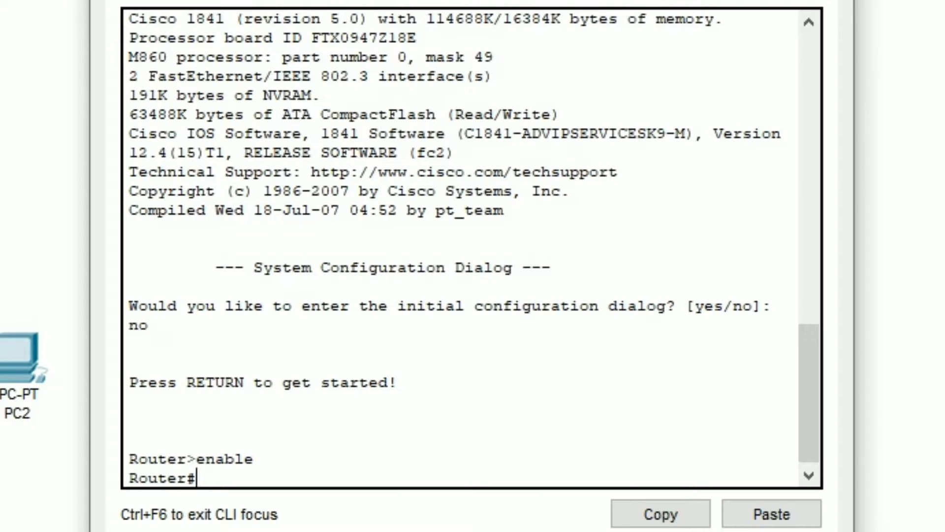
text(config )
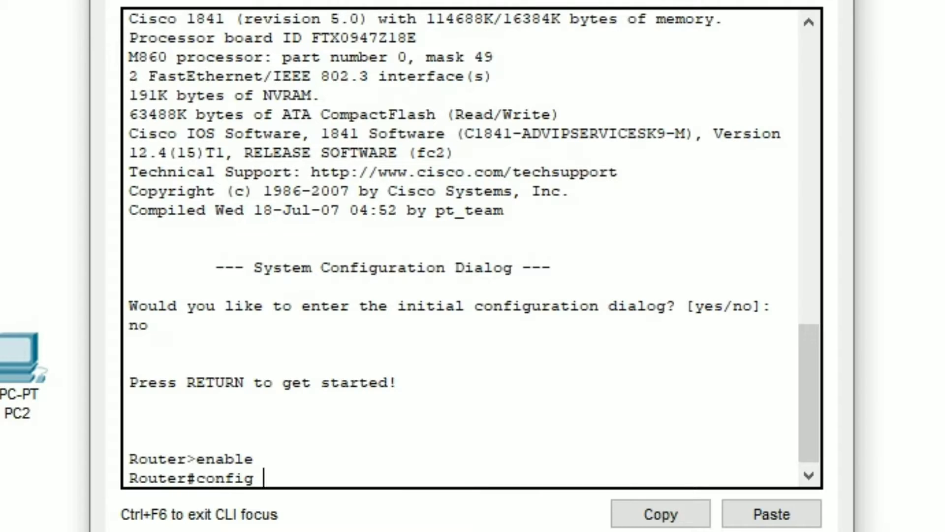
text(terminnal)
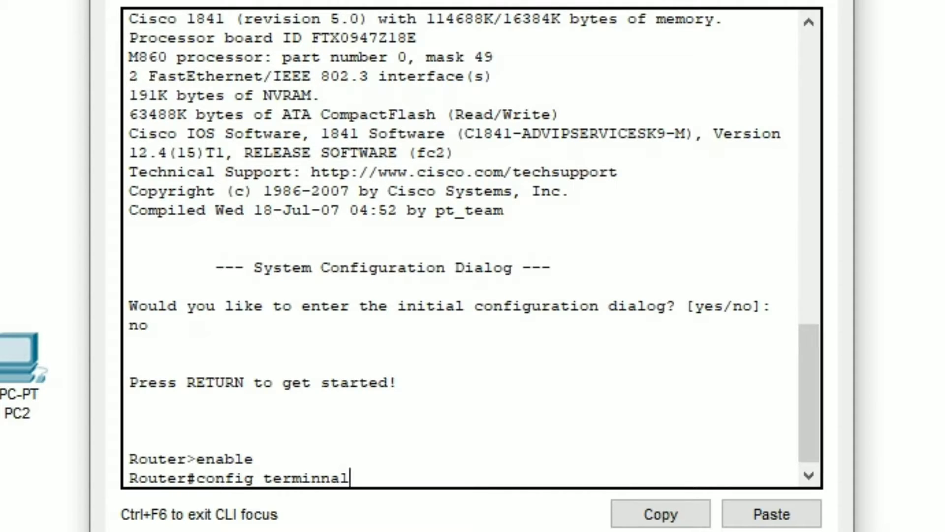
key(BackSpace)
key(BackSpace)
key(BackSpace)
text(sl)
key(BackSpace)
key(BackSpace)
text(al)
key(Return)
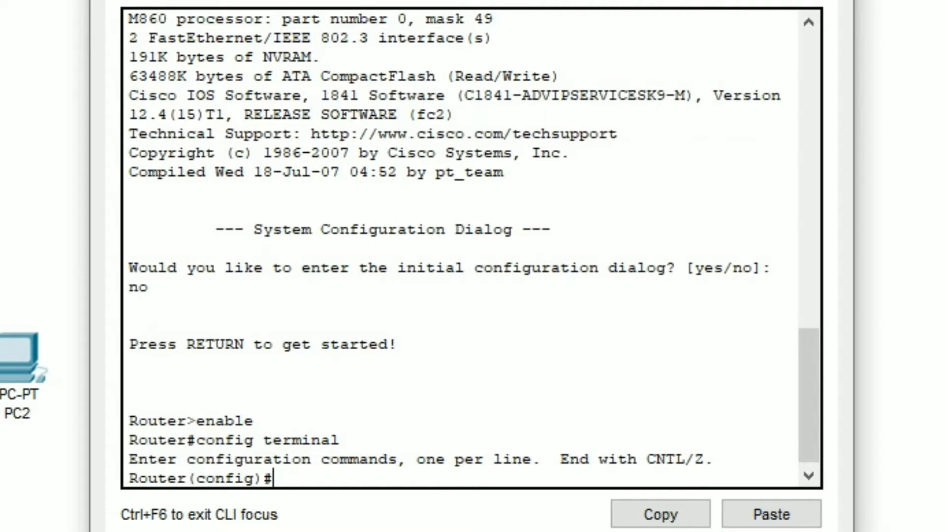
Assign IP address 192.168.1.1 with subnet mask 255.255.255.0 to the router's interface fa0/0
text(int fa)
text(0/0)
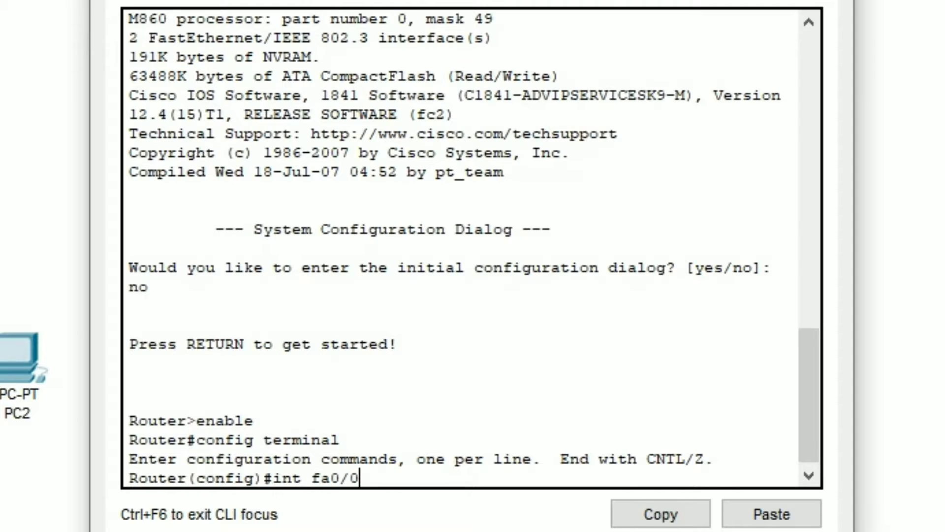
key(Return)
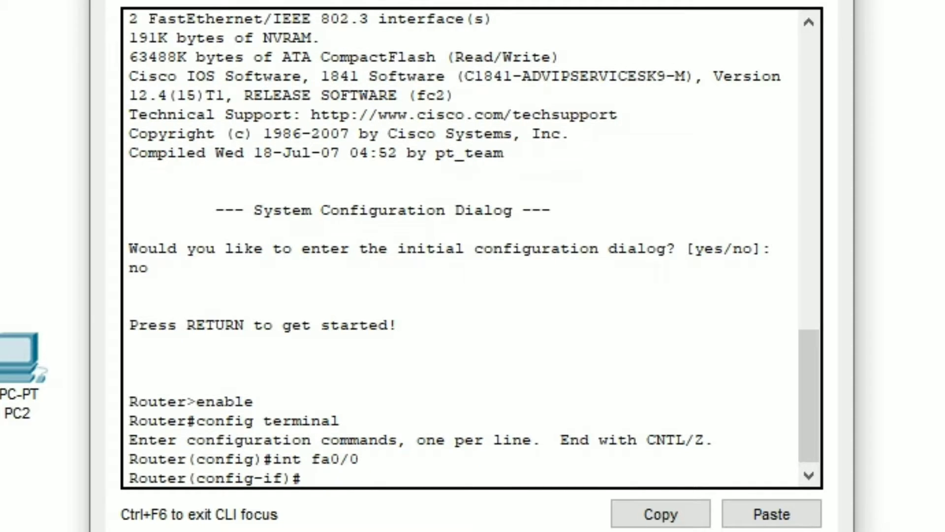
text(ip add 19)
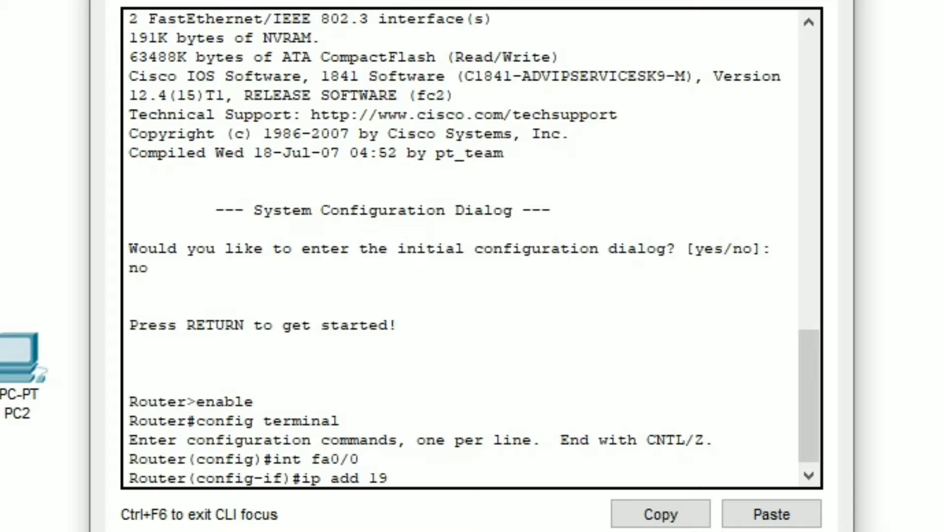
text(2.168.1.1 )
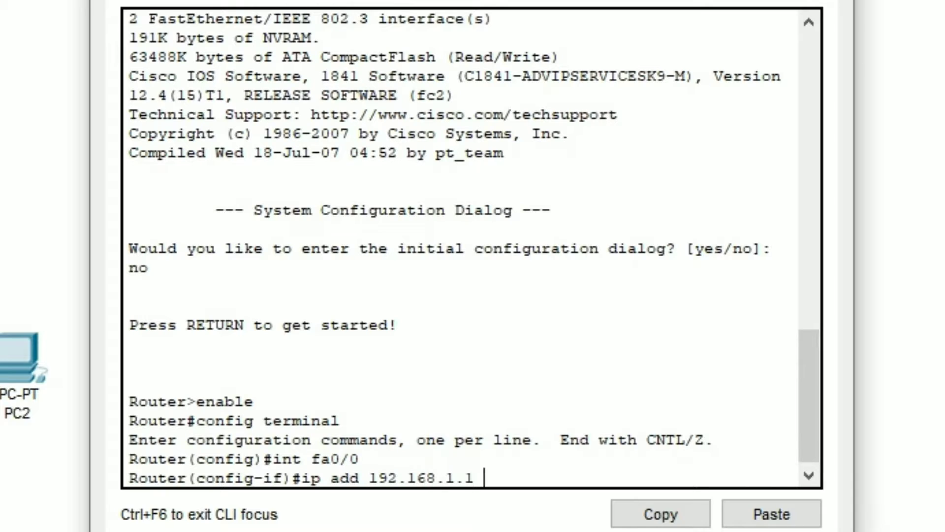
text(255.255.255)
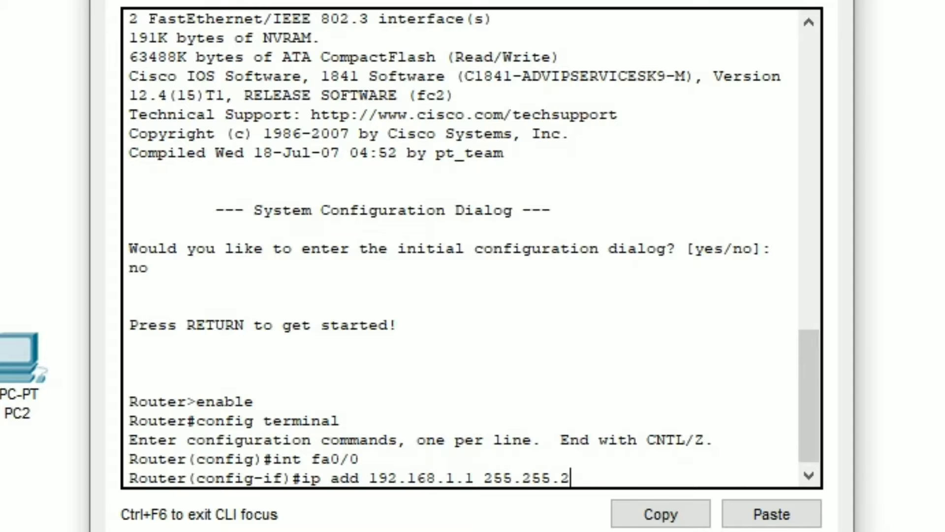
text(5)
key(BackSpace)
text(.0)
key(Return)
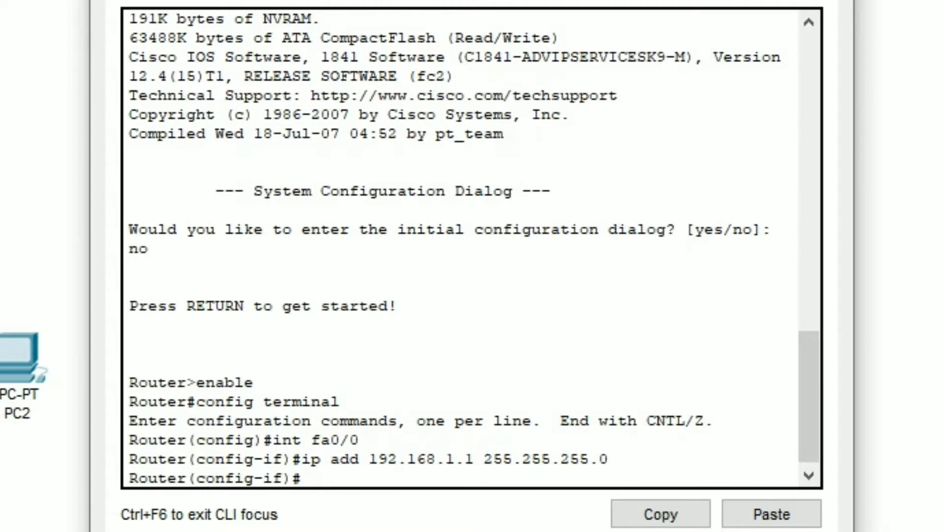
Enable interface fa0/0 with no shutdown and exit to global configuration mode
text(no shutdpwn)
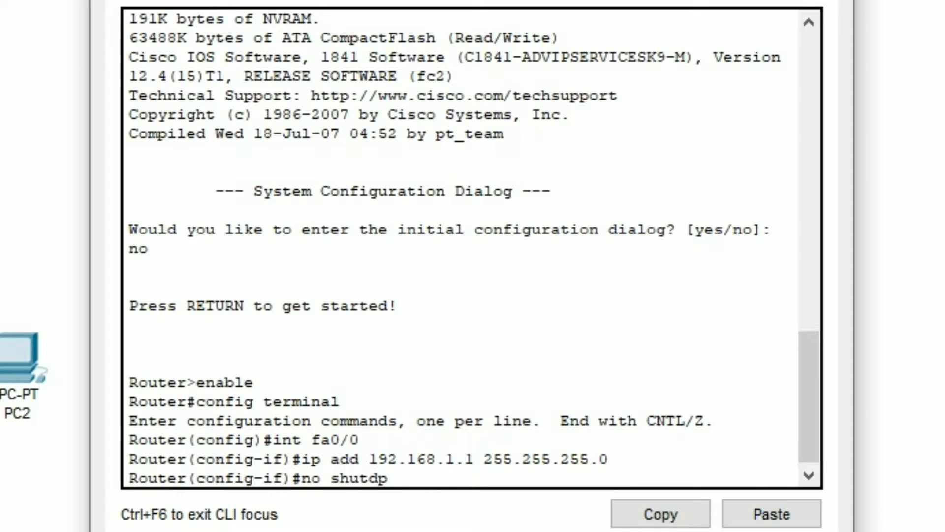
key(BackSpace)
key(BackSpace)
key(BackSpace)
text(own)
key(Return)
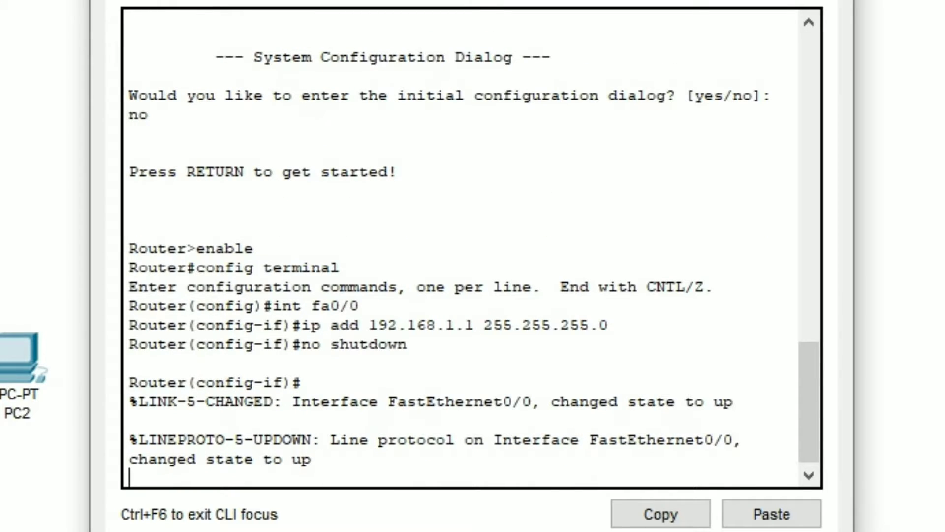
text(exit)
key(Return)
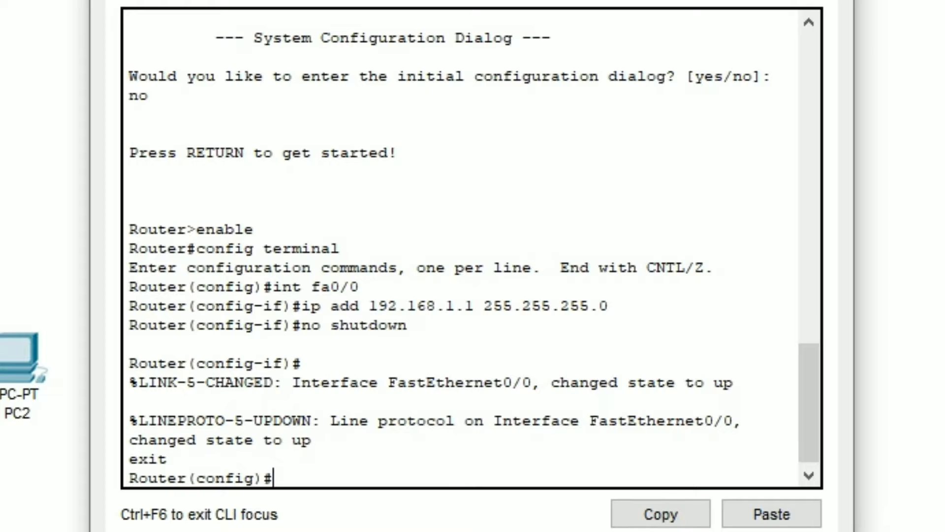
Create a DHCP pool named MY_LAN on the router
text(ip dhcp pool )
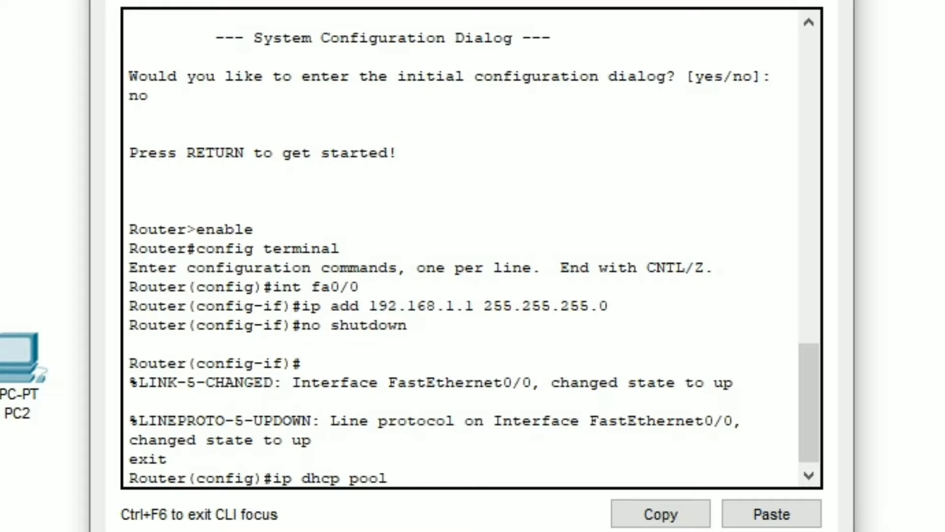
text(MY_LAN)
key(Return)
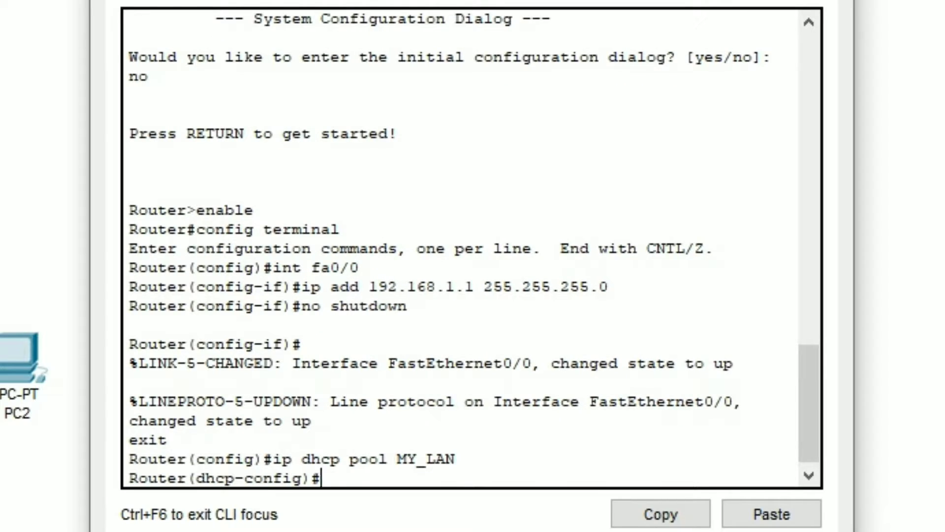
Set the DHCP pool's network to 192.168.1.0 with subnet mask 255.255.255.0
text(netwot)
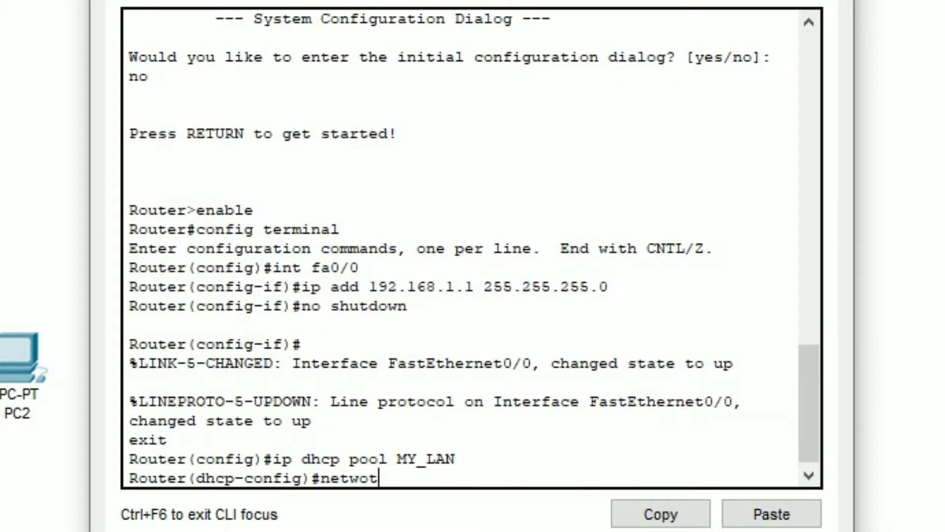
key(BackSpace)
text(tk)
key(BackSpace)
key(BackSpace)
text(rk 192.168)
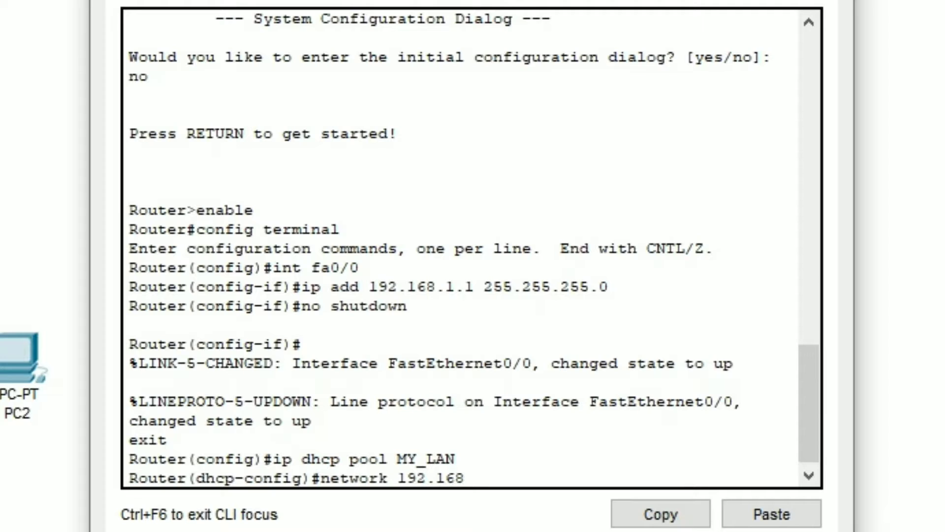
text(.1.0 255.255.255)
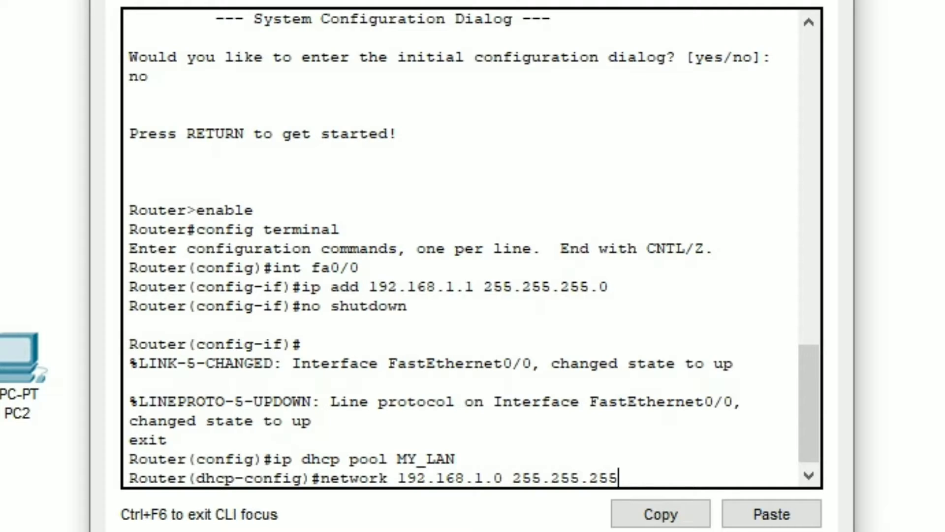
text(.0)
key(Return)
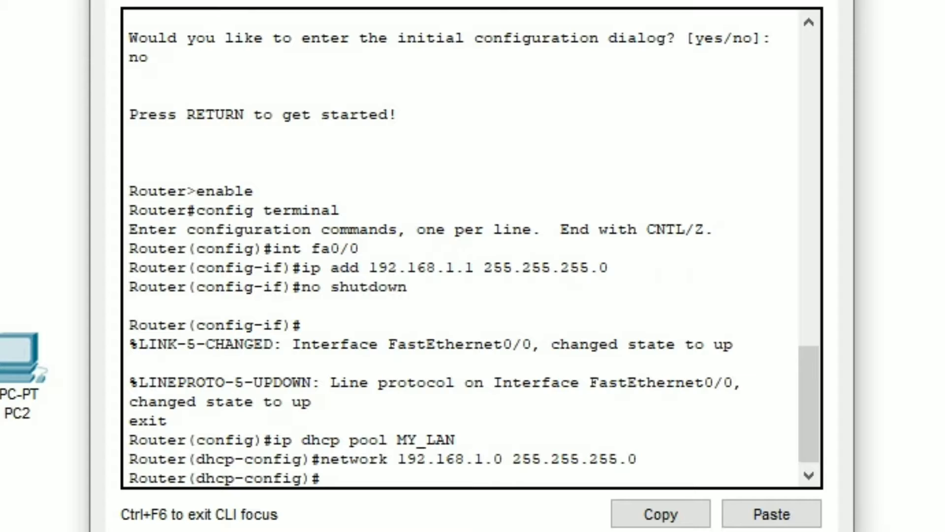
Set the DHCP pool's default router to 192.168.1.1
text(default)
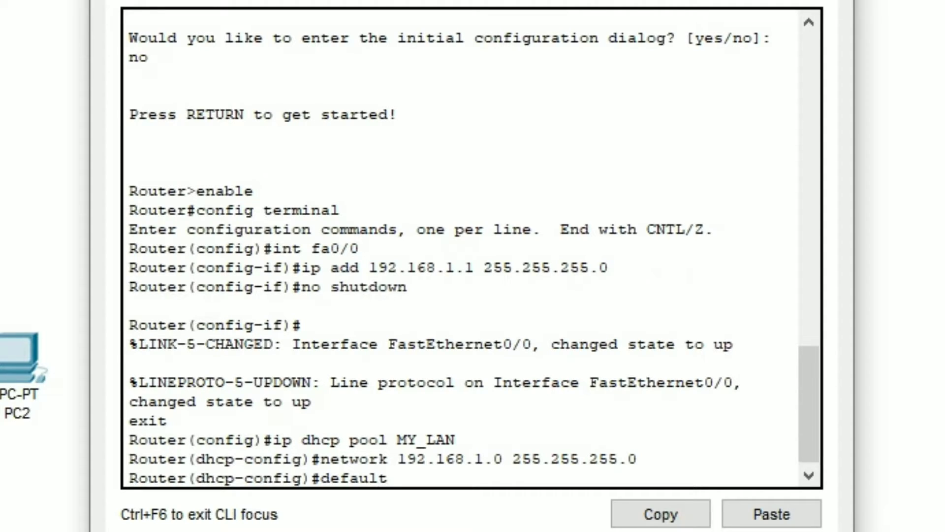
text(-router)
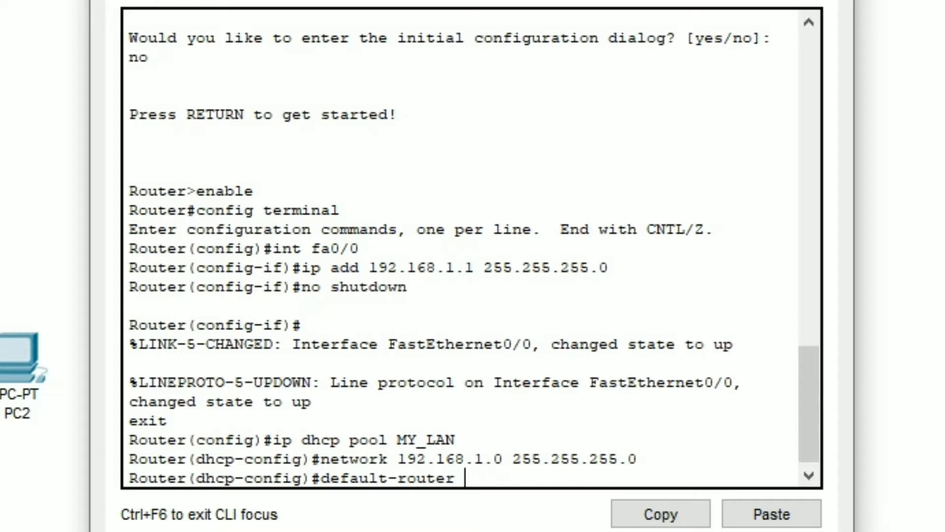
text( 192.168)
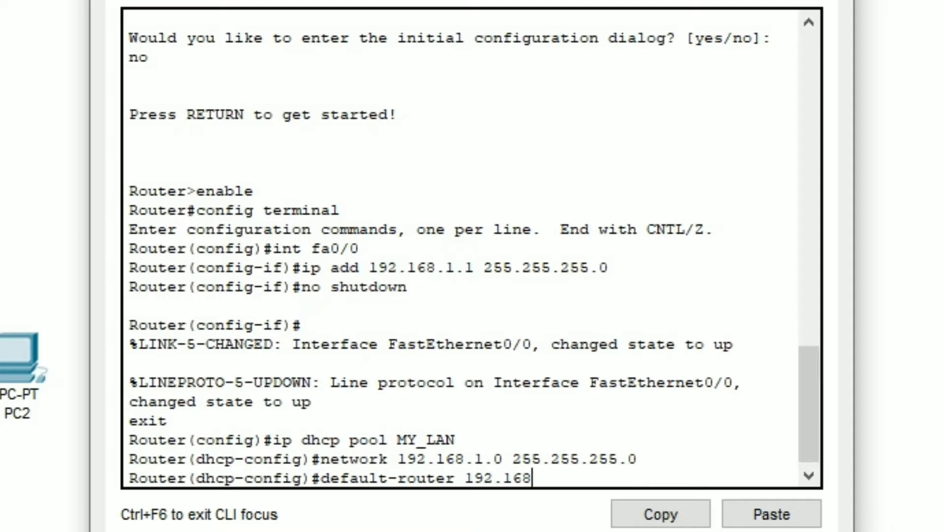
text(.1.1)
key(Return)
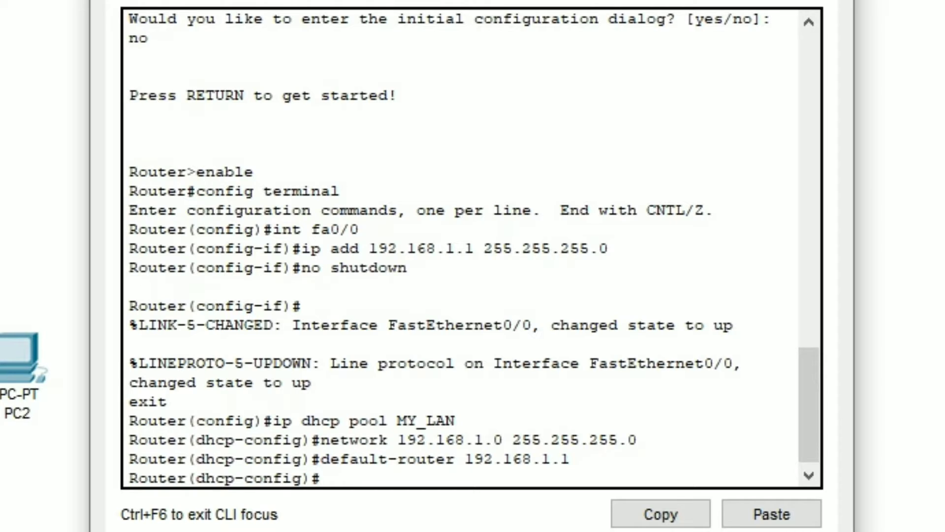
Set the DHCP pool's DNS server to 192.168.1.10 and exit to global configuration mode
text(dns-server )
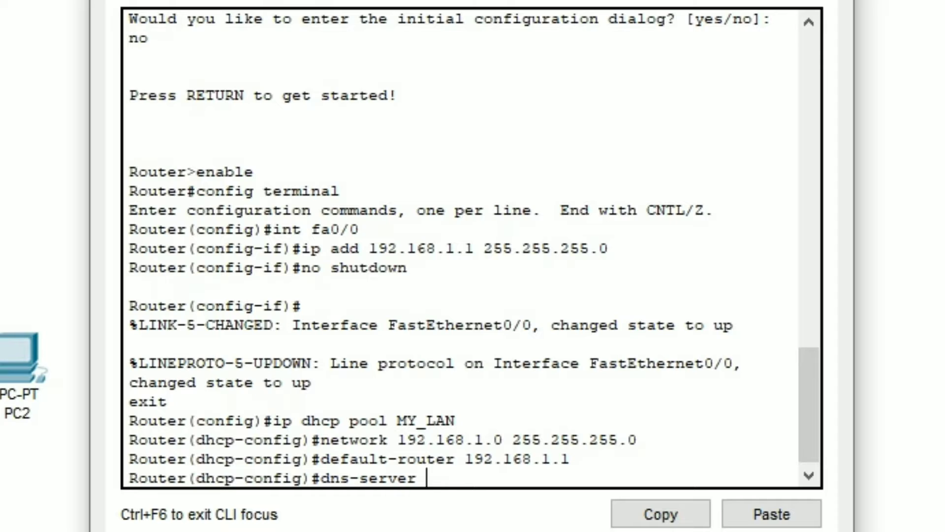
text(192.168)
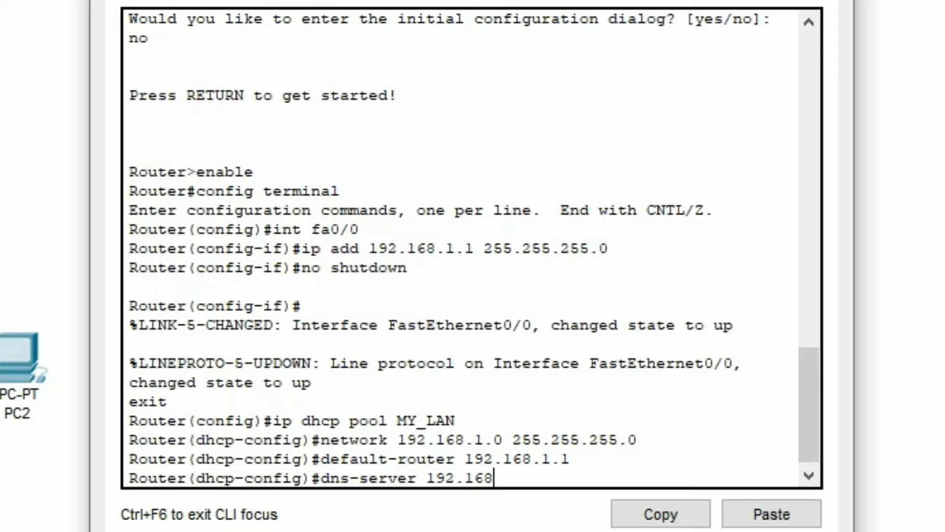
key(BackSpace)
text(8.1.10)
key(Return)
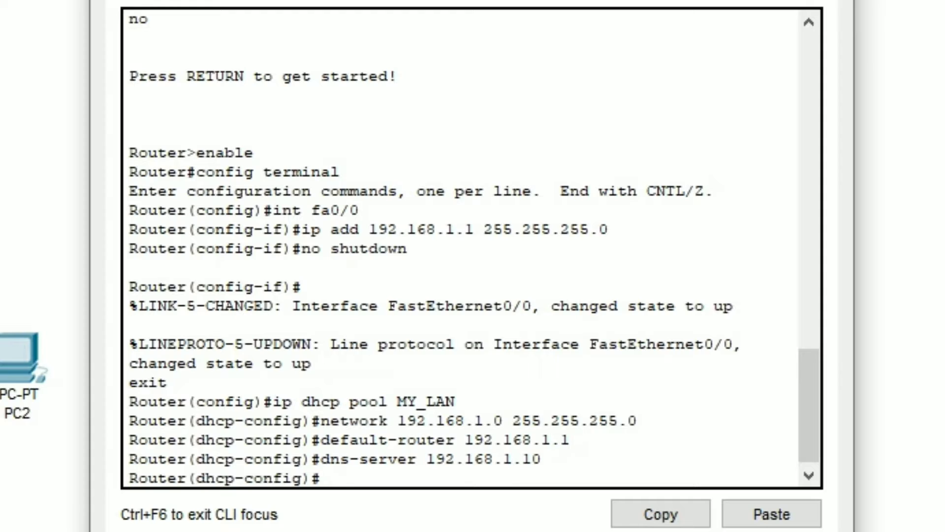
text(exit)
key(Return)
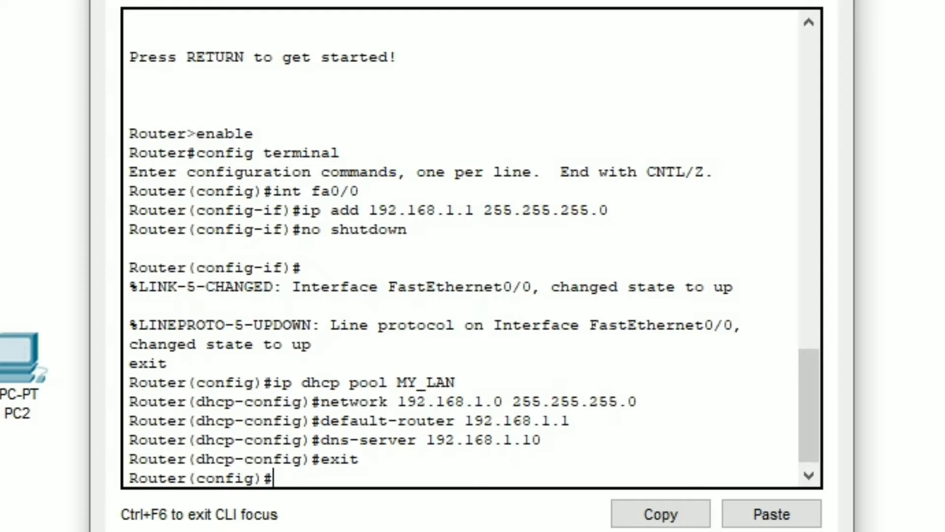
Exclude the addresses 192.168.1.1 through 192.168.1.10 from DHCP assignment with ip dhcp excluded-address
text(ip c)
text(on)
key(BackSpace)
key(BackSpace)
key(BackSpace)
text(dhcp)
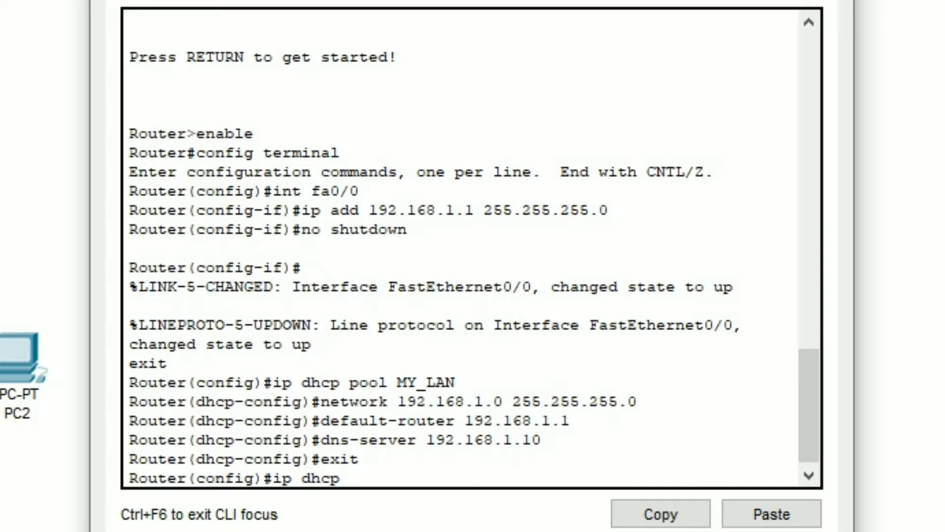
text( excluded)
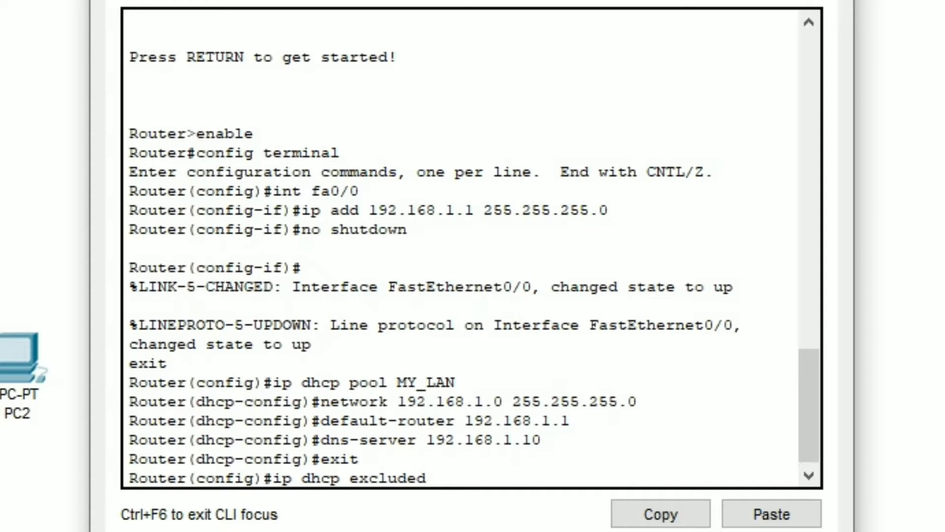
text(-address)
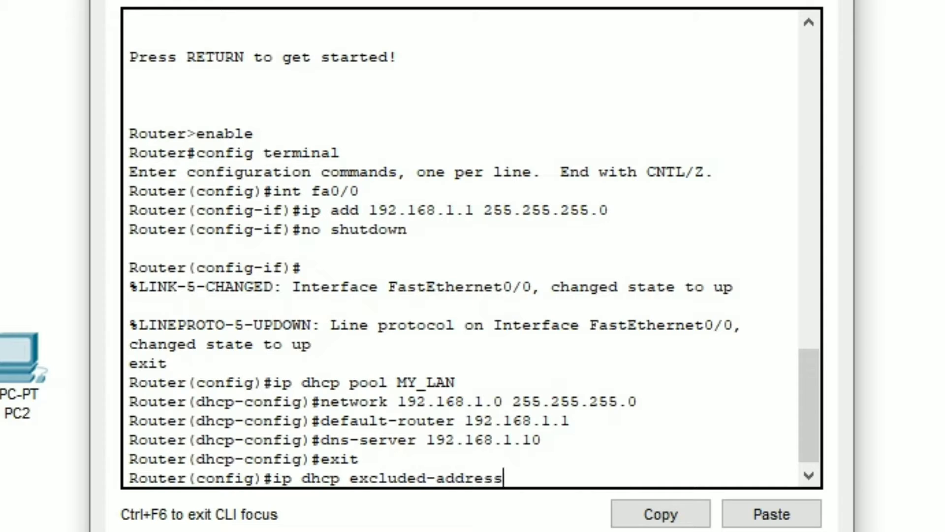
text( 192.168.)
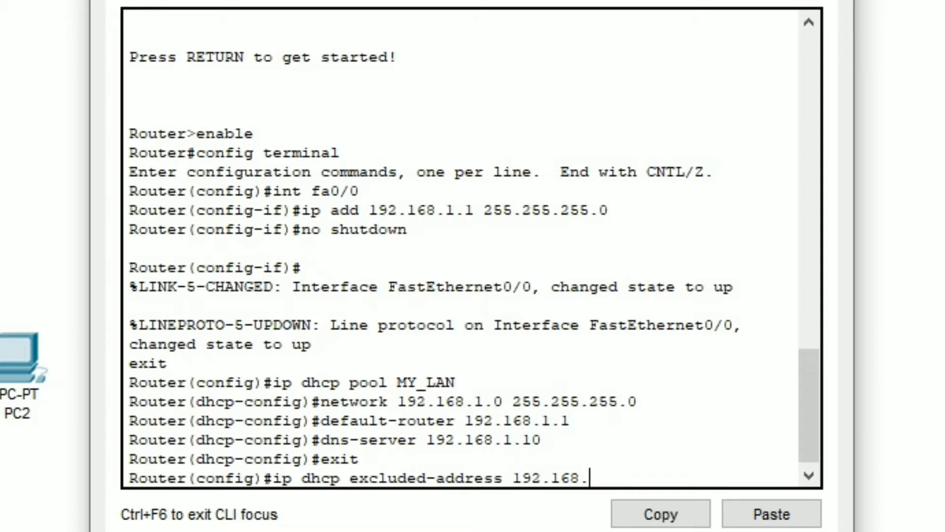
text(1.1 192.168.2.)
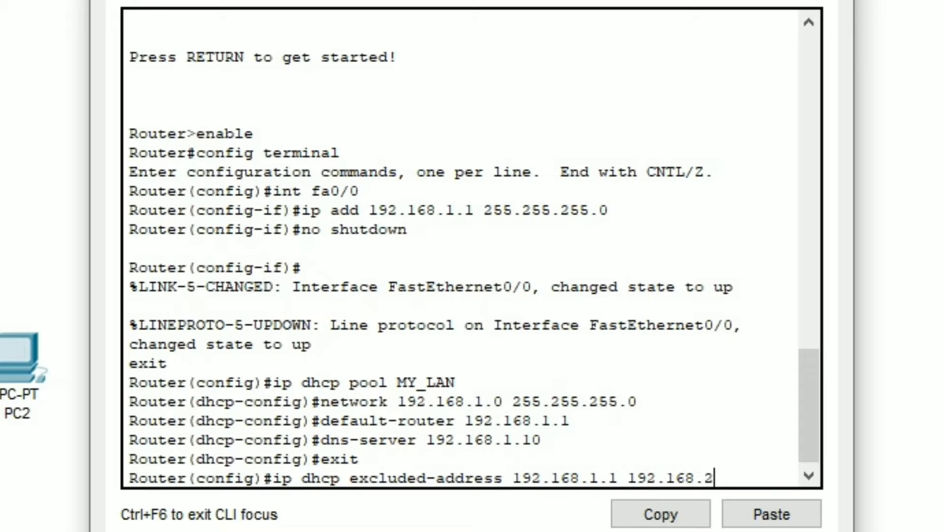
key(BackSpace)
key(BackSpace)
text(1.10)
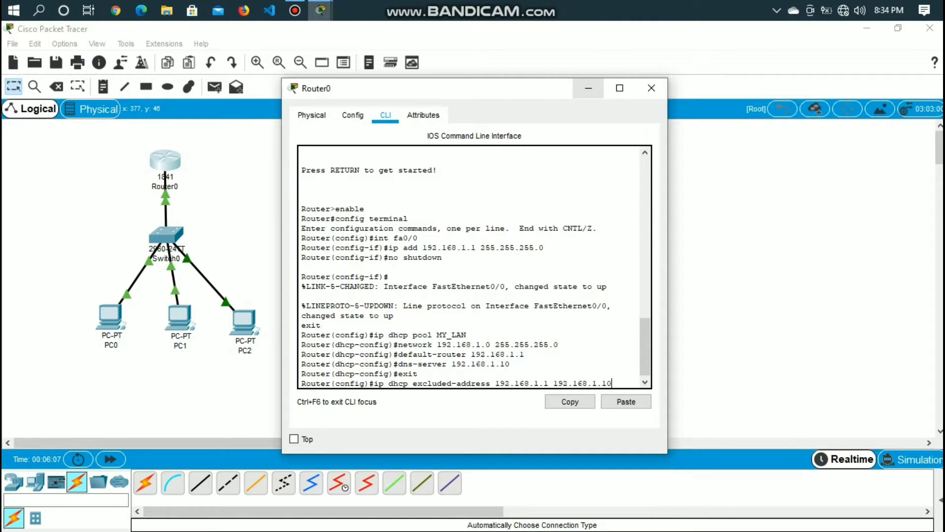
key(Return)
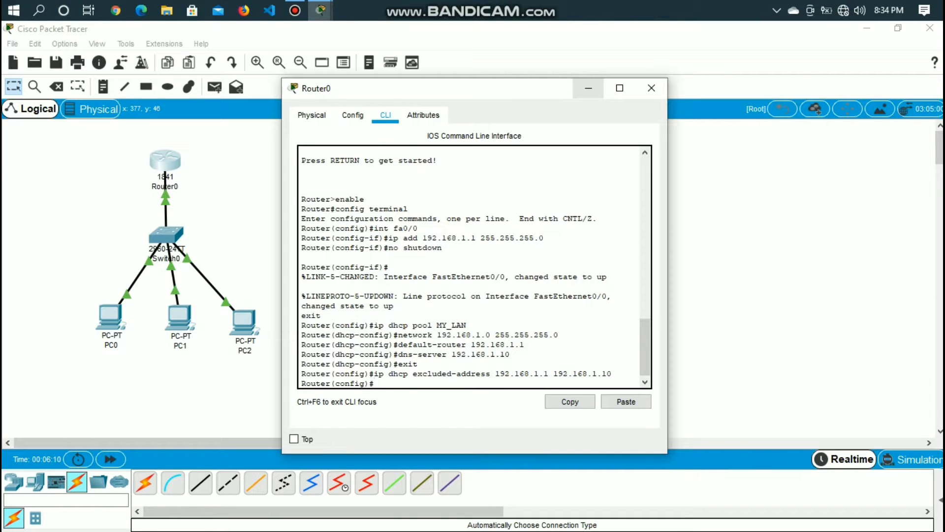
Switch PC0's IPv4 configuration to DHCP, minimizing the router window before and the PC0 window after
click(589, 88)
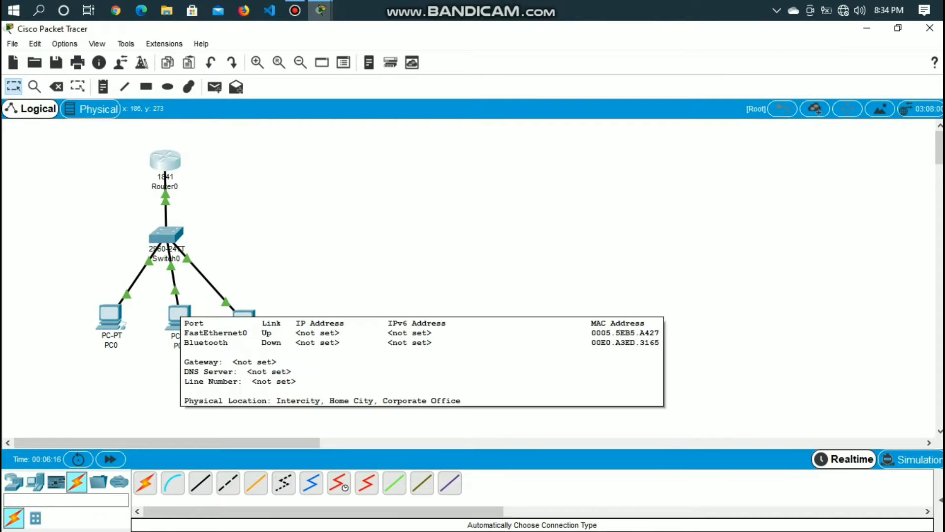
click(113, 310)
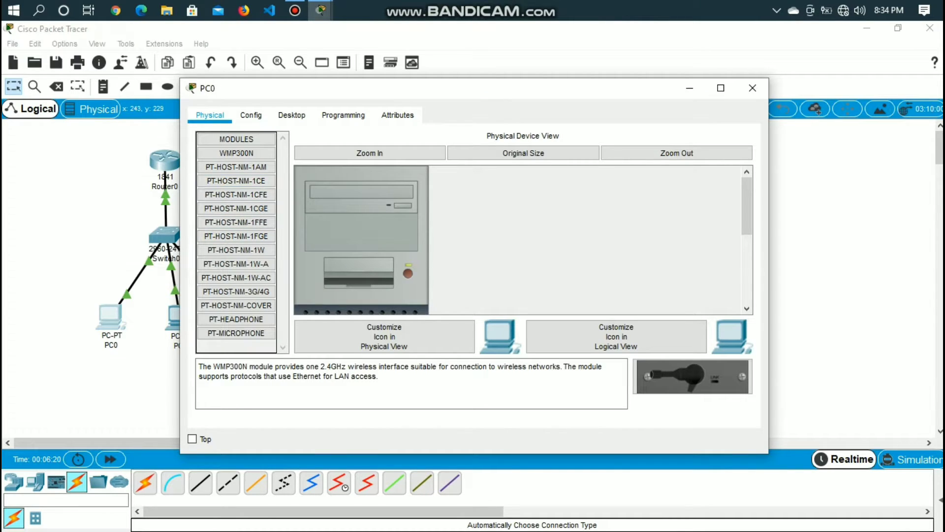
click(291, 115)
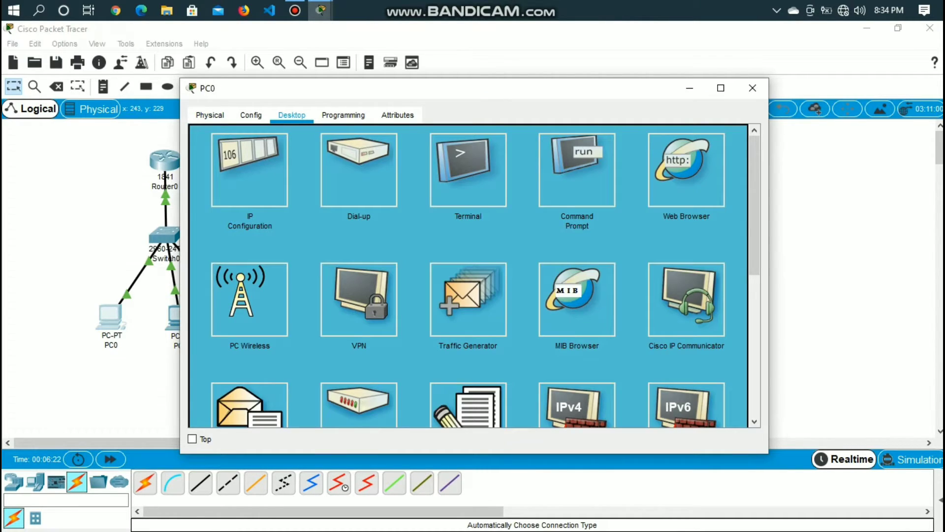
click(249, 170)
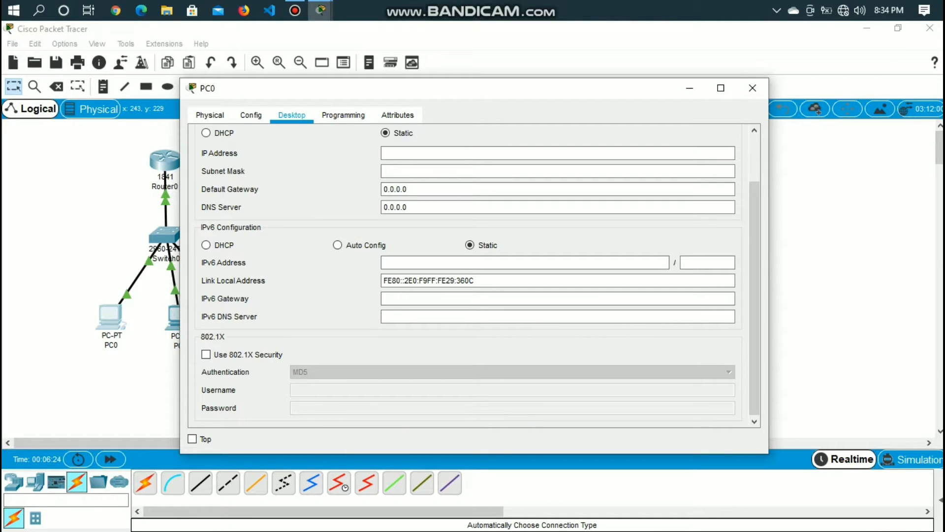
click(207, 133)
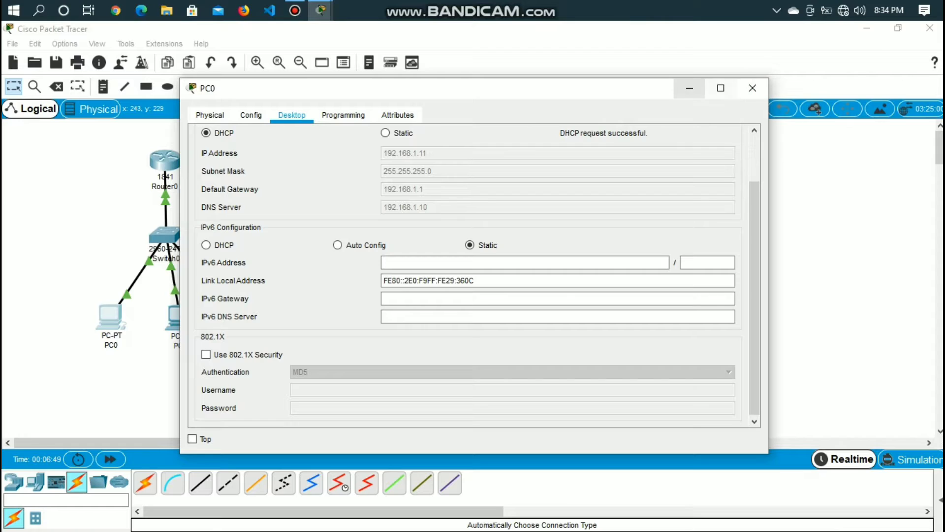
click(690, 88)
Switch PC1's IPv4 configuration from static to DHCP and close its window
click(182, 322)
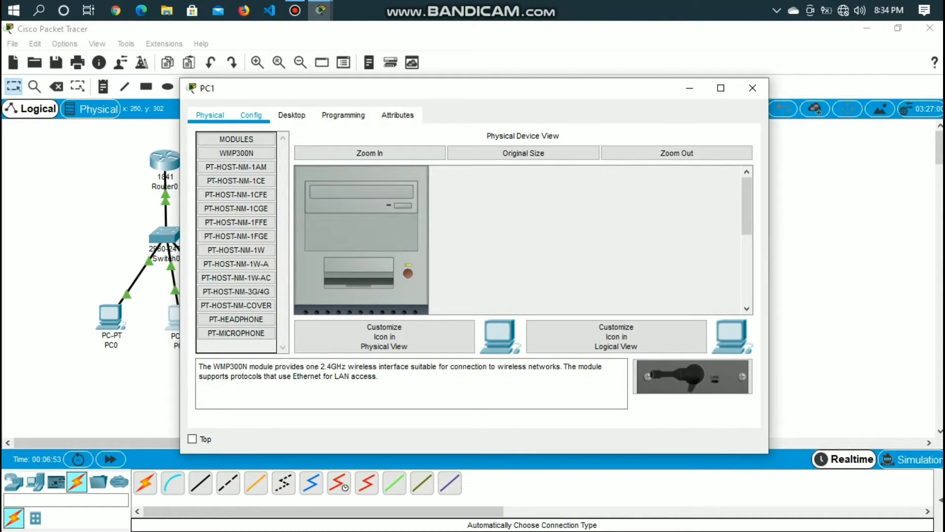
click(292, 114)
click(250, 169)
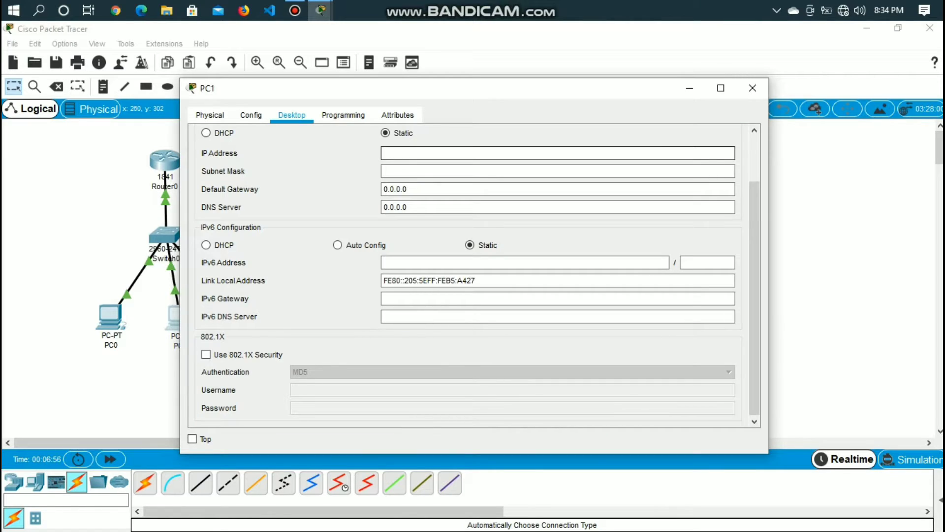
click(206, 133)
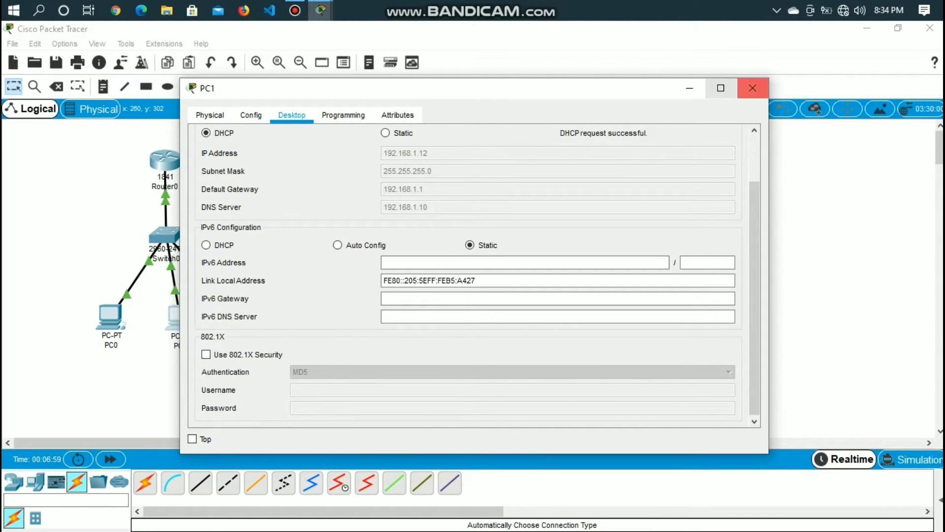
click(752, 87)
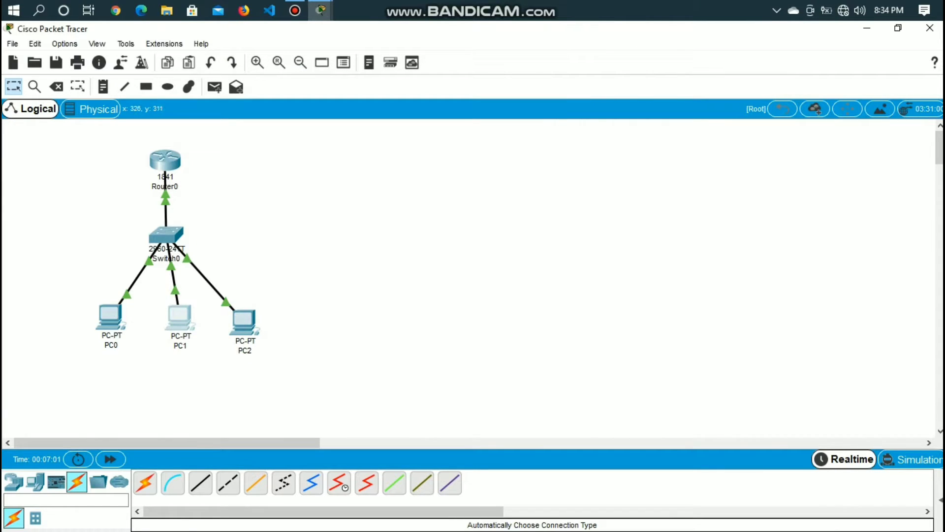
Switch PC2's IPv4 configuration from static to DHCP and minimize its window
click(244, 320)
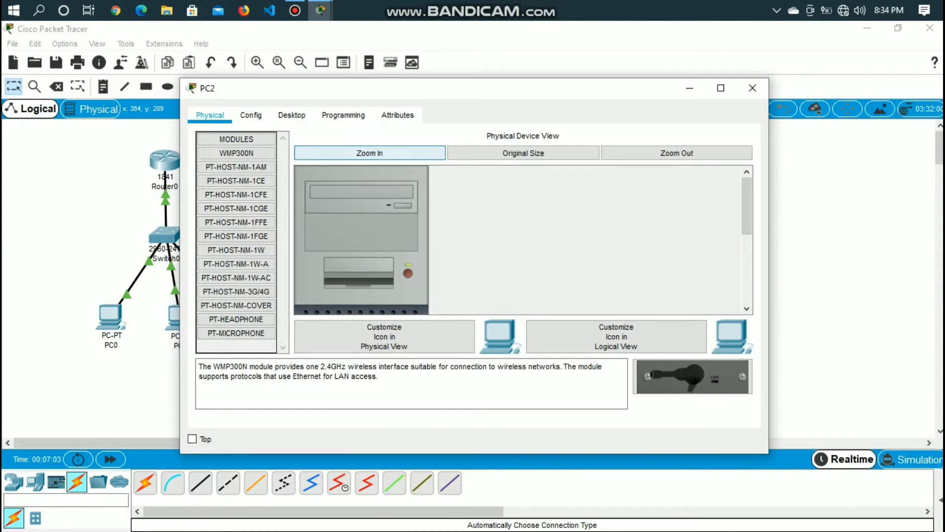
click(343, 114)
click(291, 116)
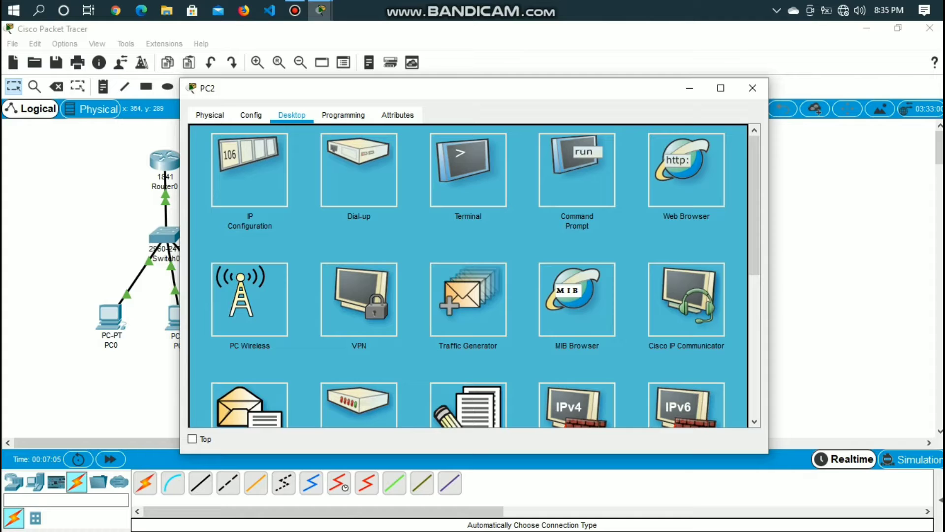
click(249, 170)
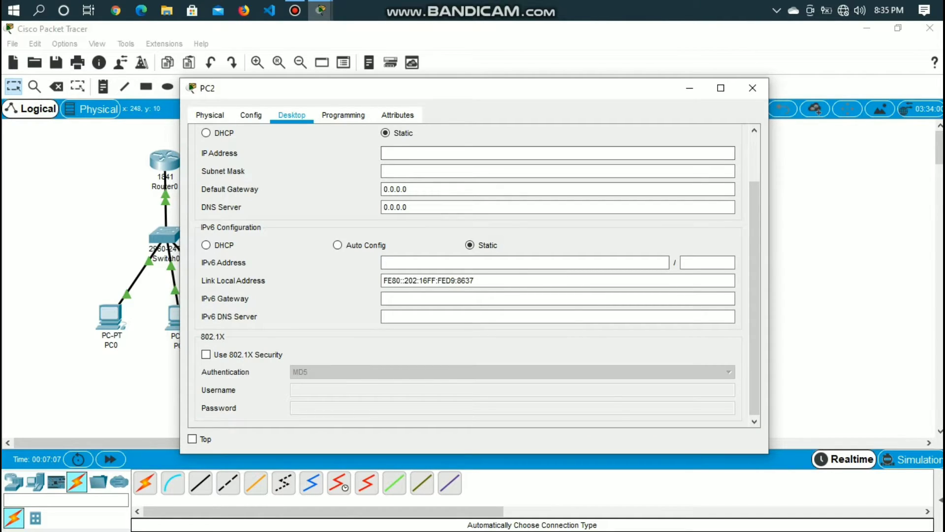
click(207, 133)
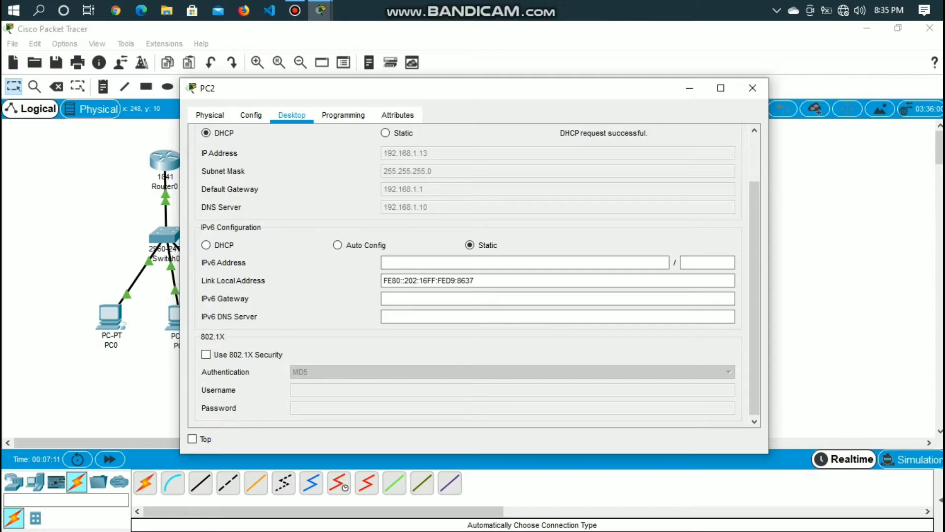
click(690, 88)
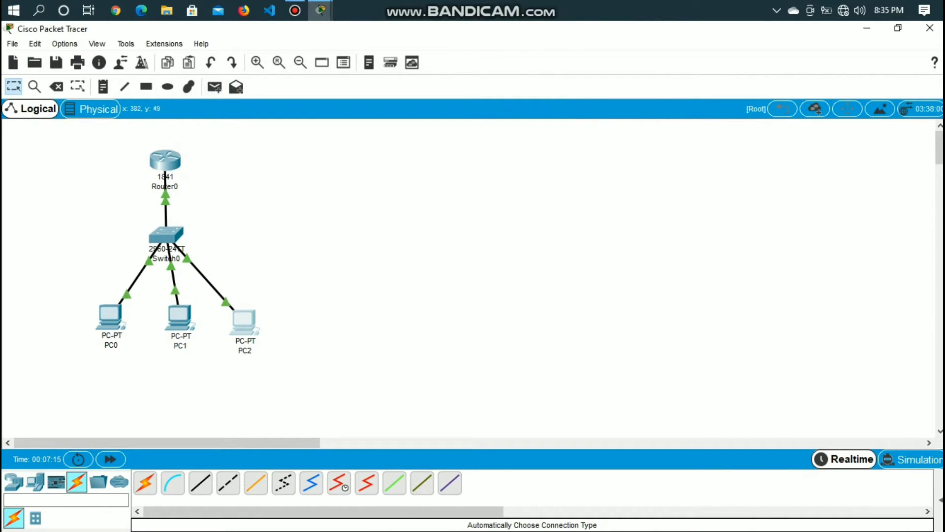
click(215, 87)
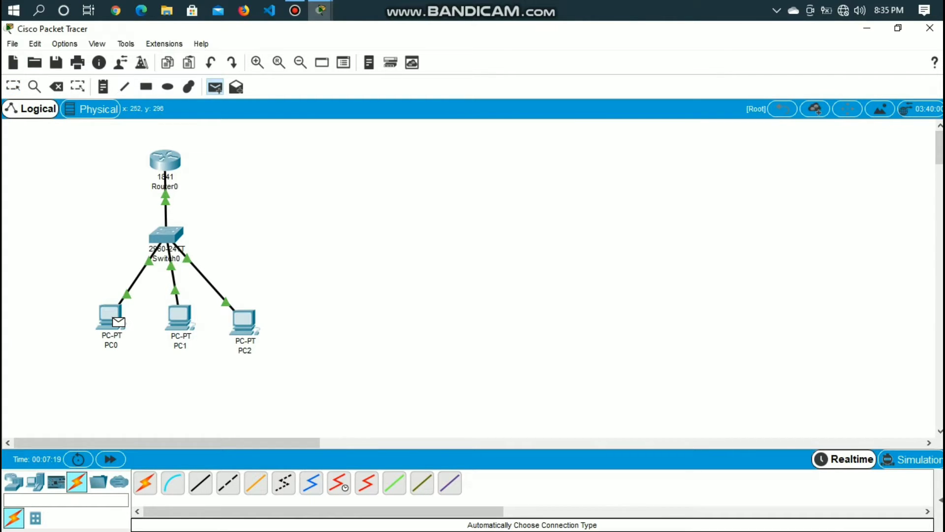
key(Escape)
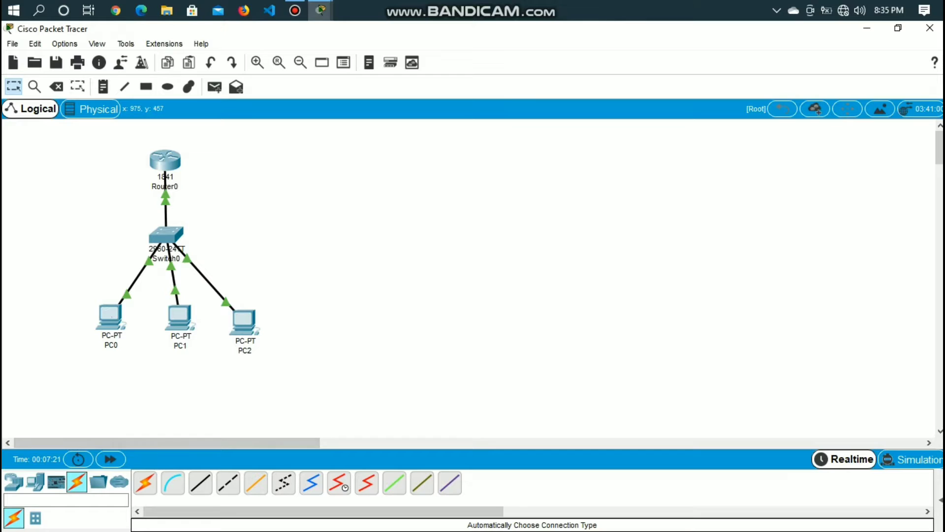
Test connectivity by sending a simple PDU from PC0 to PC2, with the PDU list shown during the test
click(941, 500)
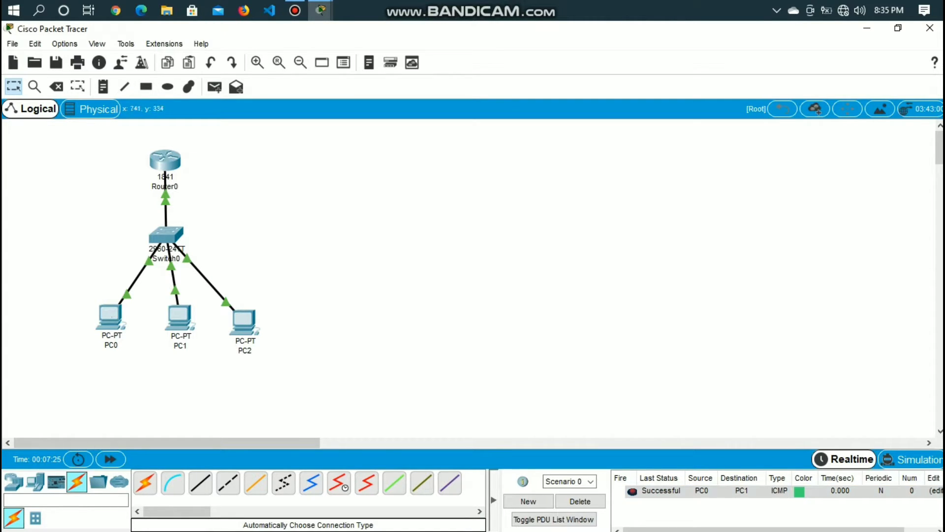
click(214, 86)
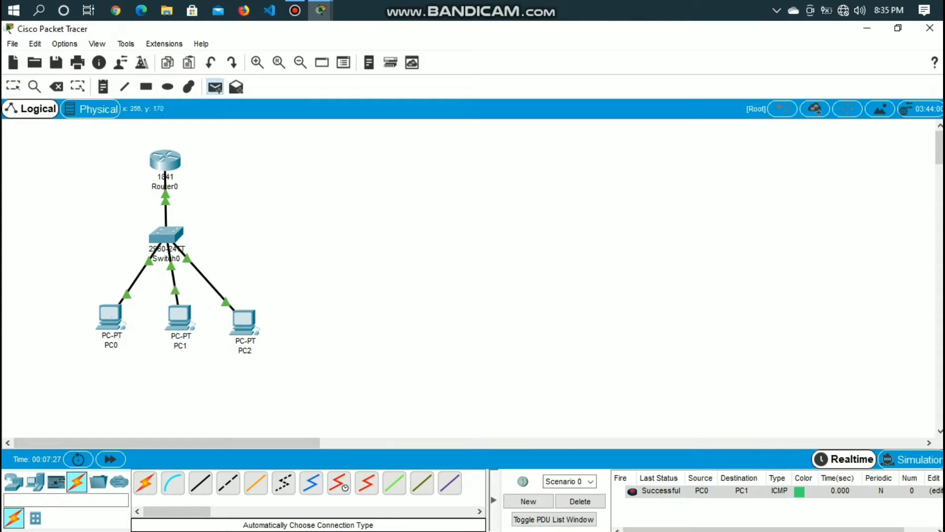
click(109, 316)
click(243, 320)
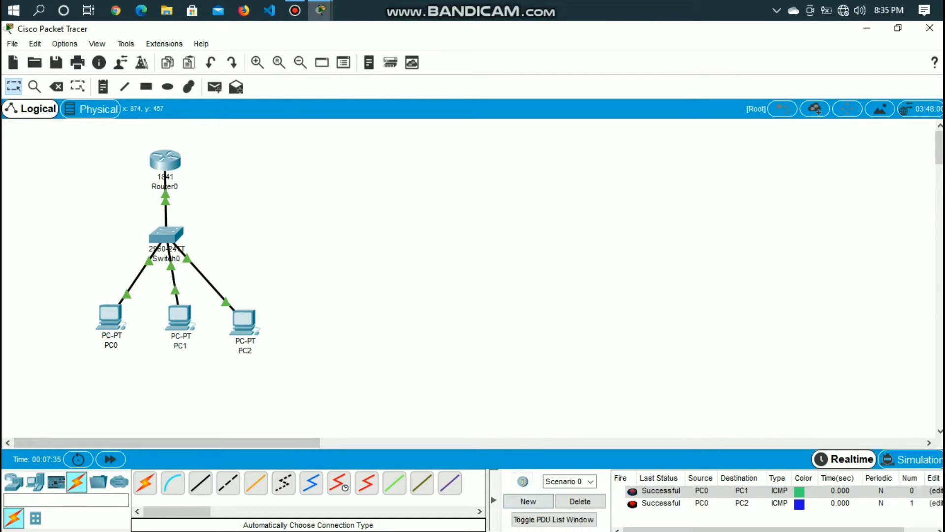
click(494, 500)
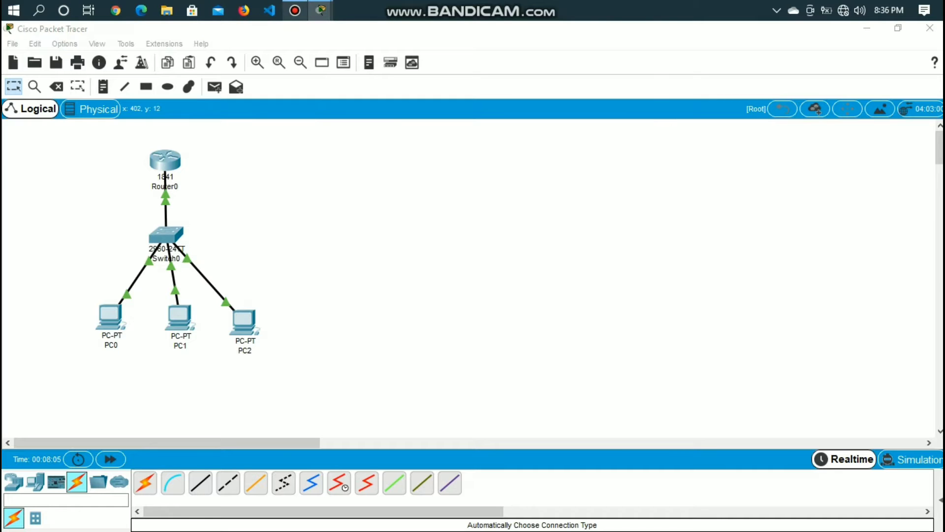
click(295, 10)
click(295, 11)
click(295, 10)
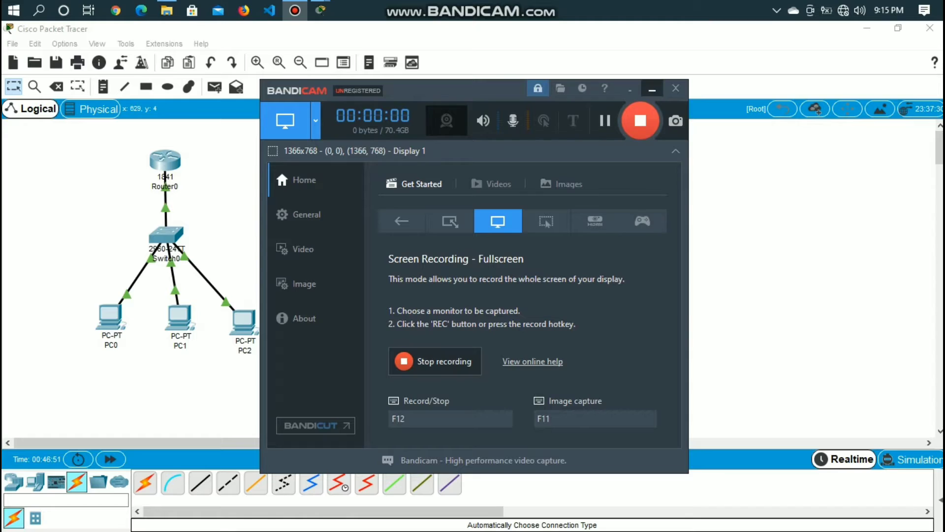
click(652, 89)
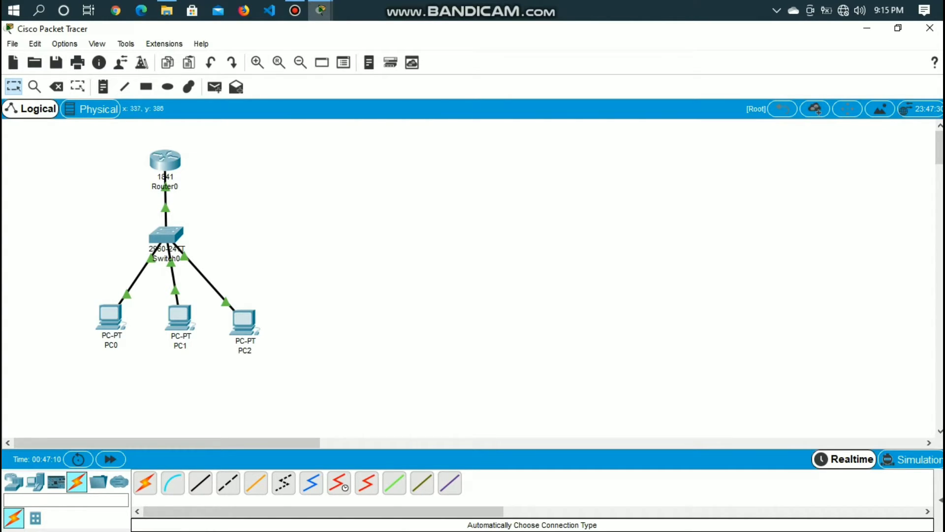
Place a generic server in the empty workspace well to the right of the existing router network
click(35, 482)
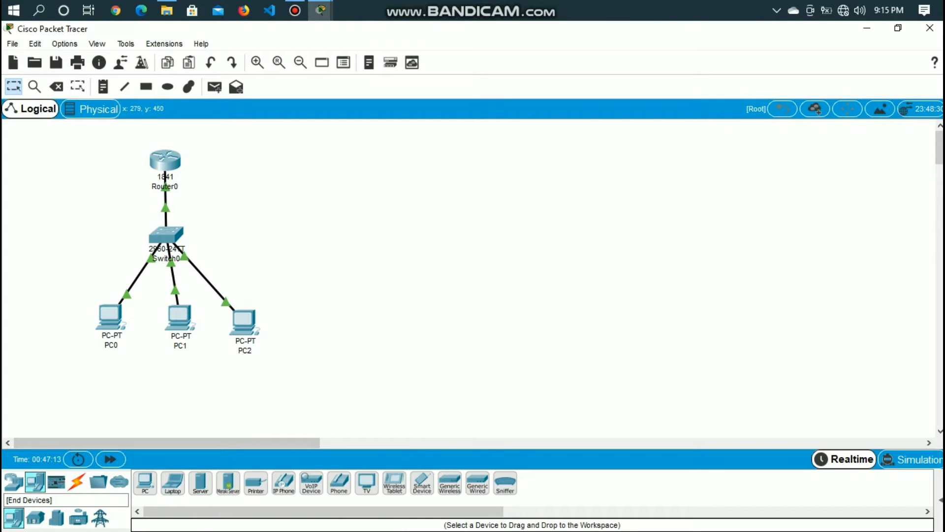
click(199, 483)
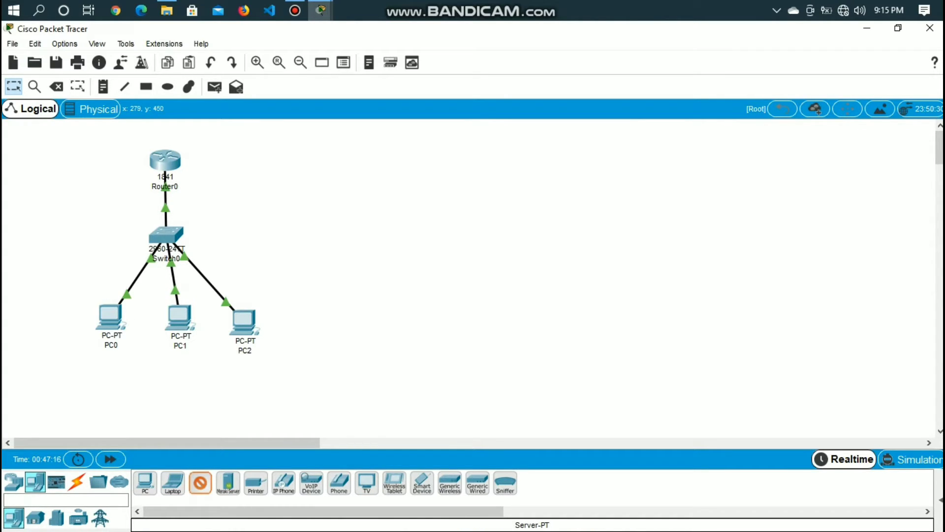
click(717, 240)
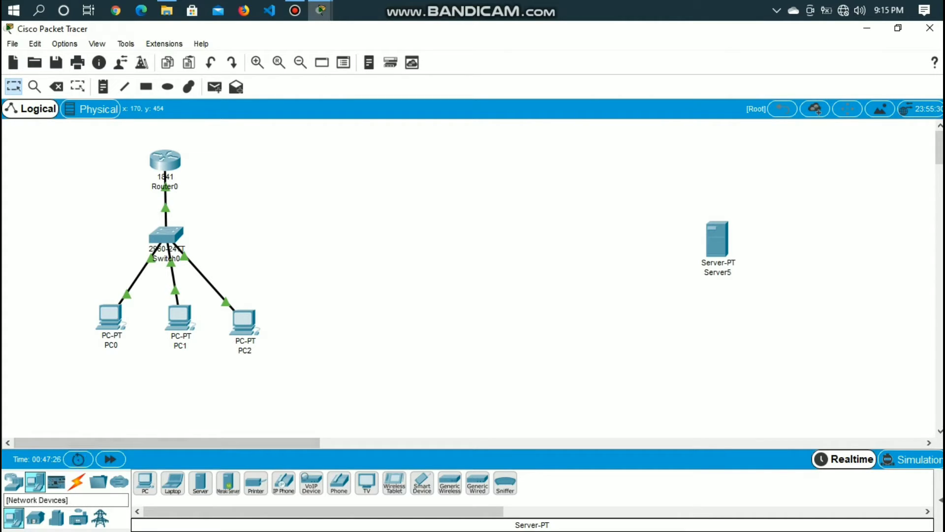
Place a generic PT-Switch just left of the server
click(14, 482)
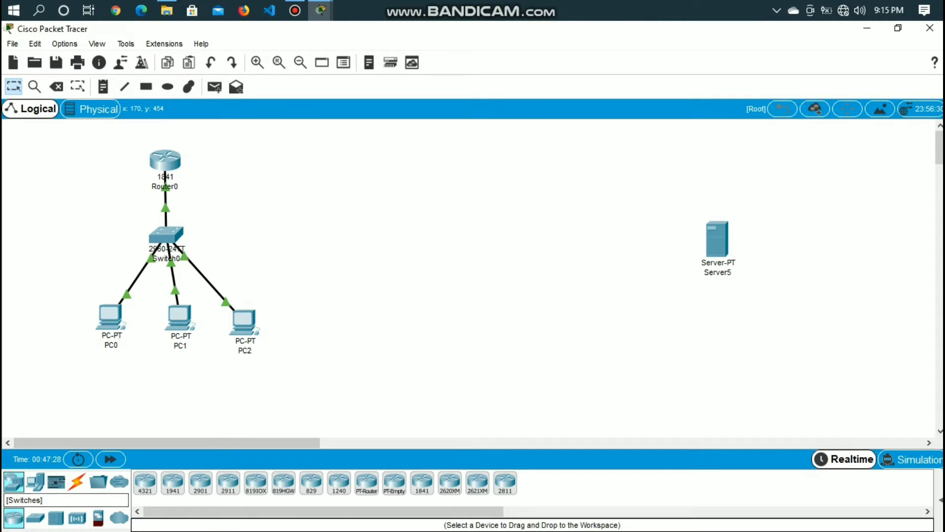
click(35, 517)
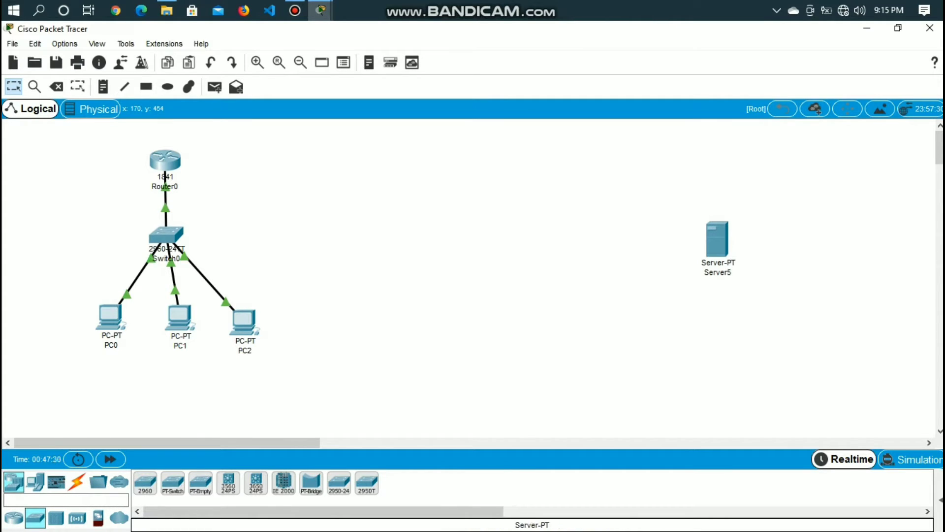
drag(173, 483, 606, 250)
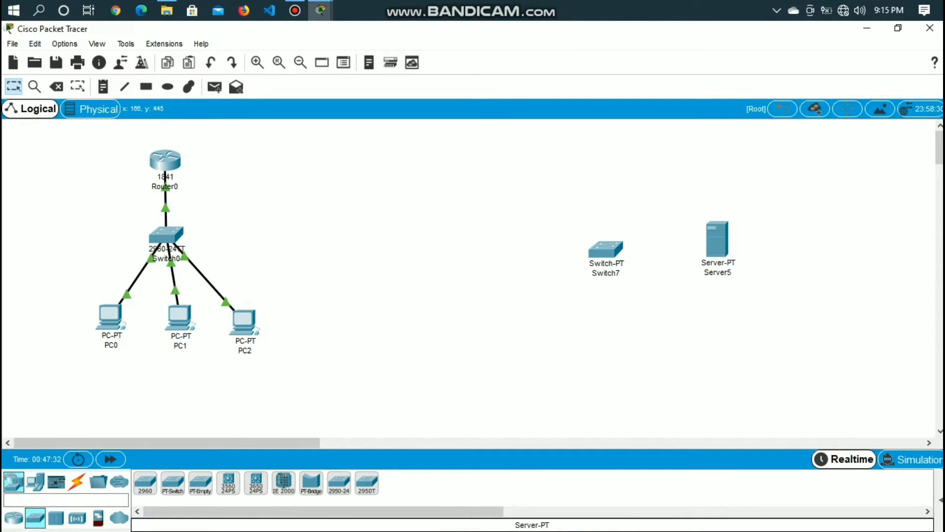
Add four PCs in an arc to the left of and below the PT-Switch
click(35, 482)
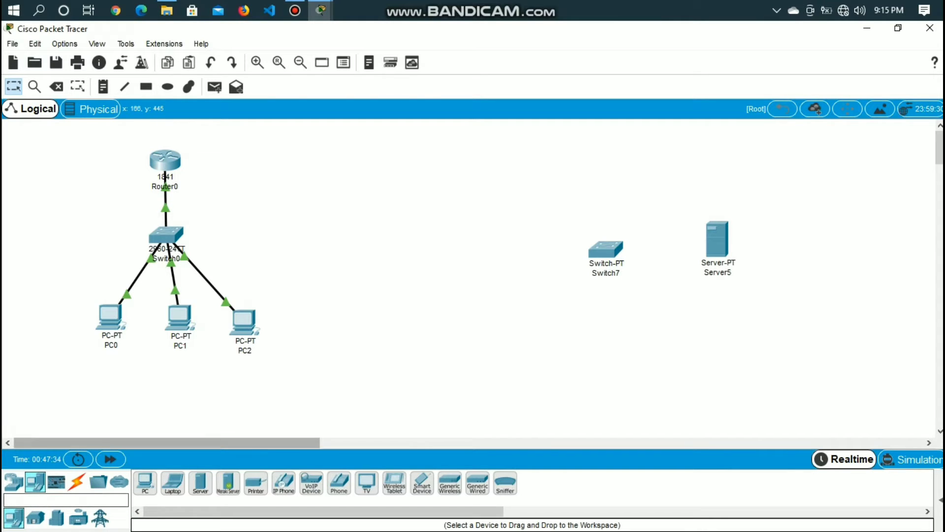
drag(145, 483, 447, 190)
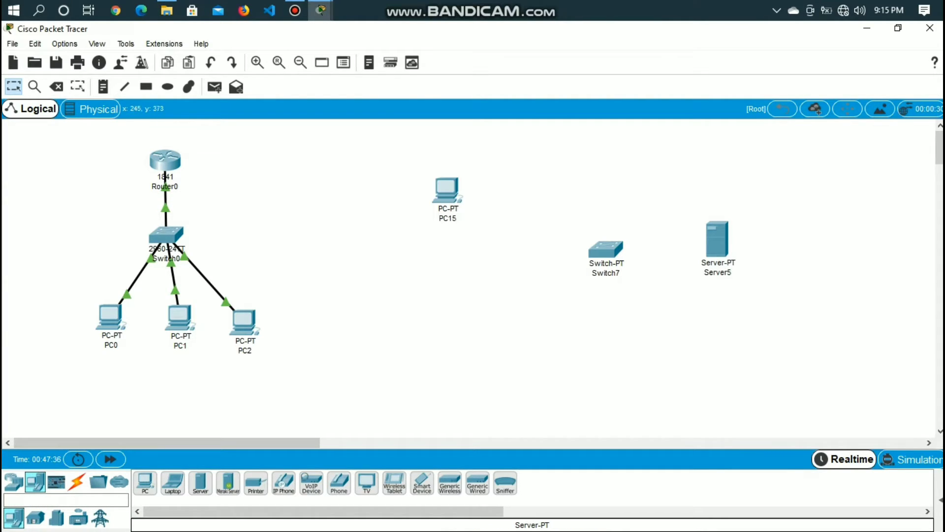
drag(145, 483, 427, 288)
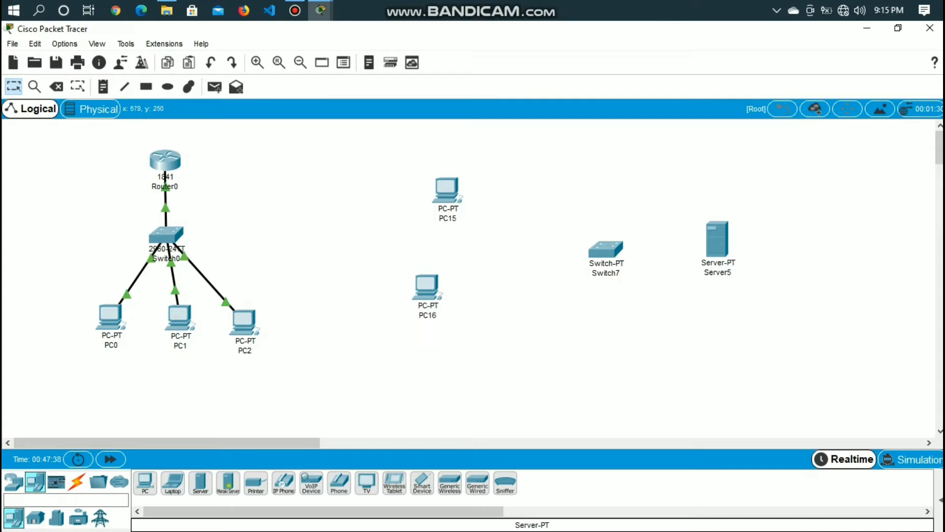
drag(145, 483, 490, 369)
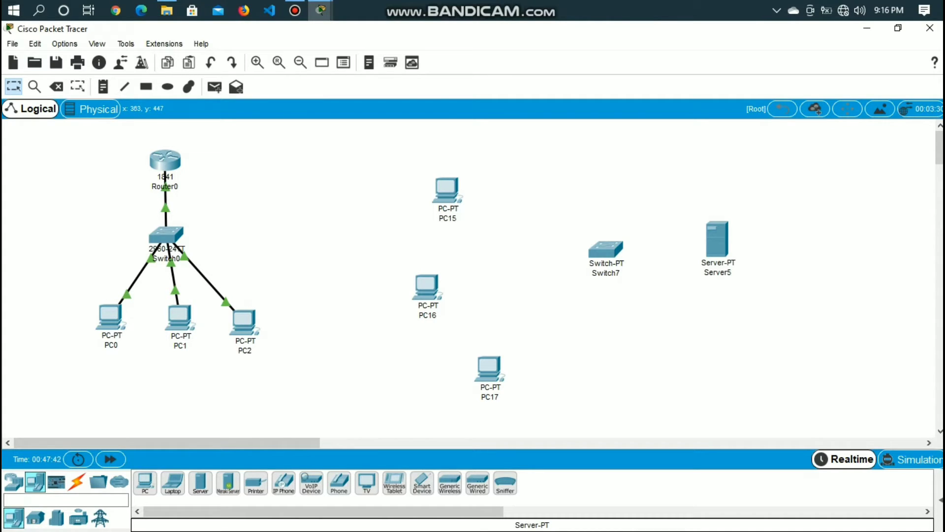
drag(145, 483, 586, 384)
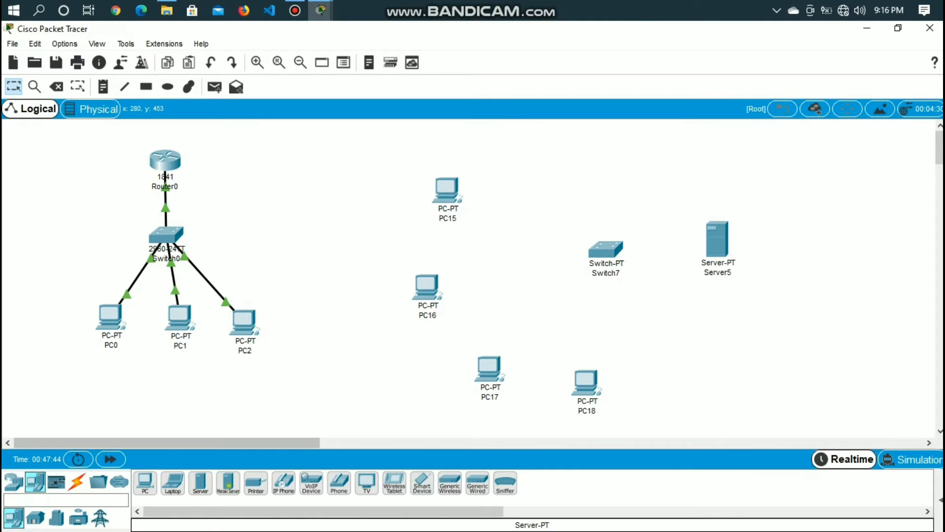
Cable Server5, PC15, PC16 and PC17 to the PT-Switch using automatically chosen connections
click(76, 482)
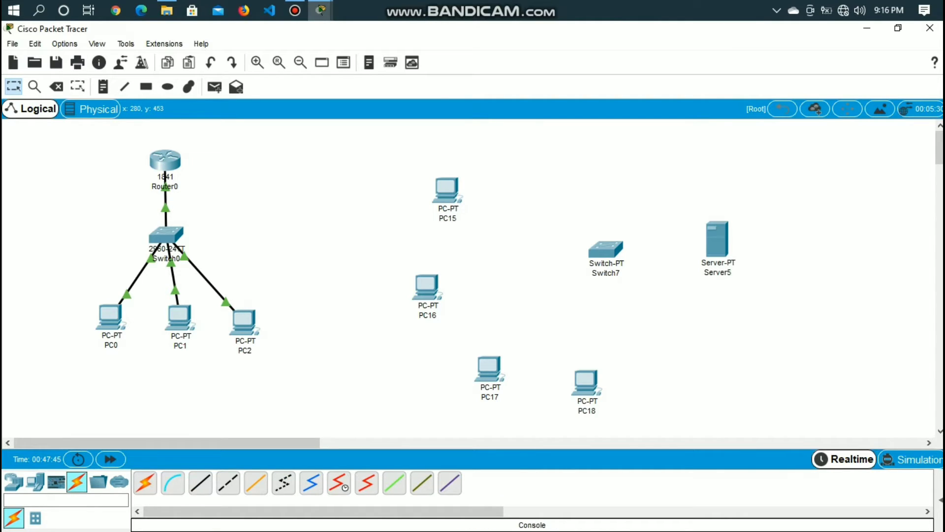
click(717, 240)
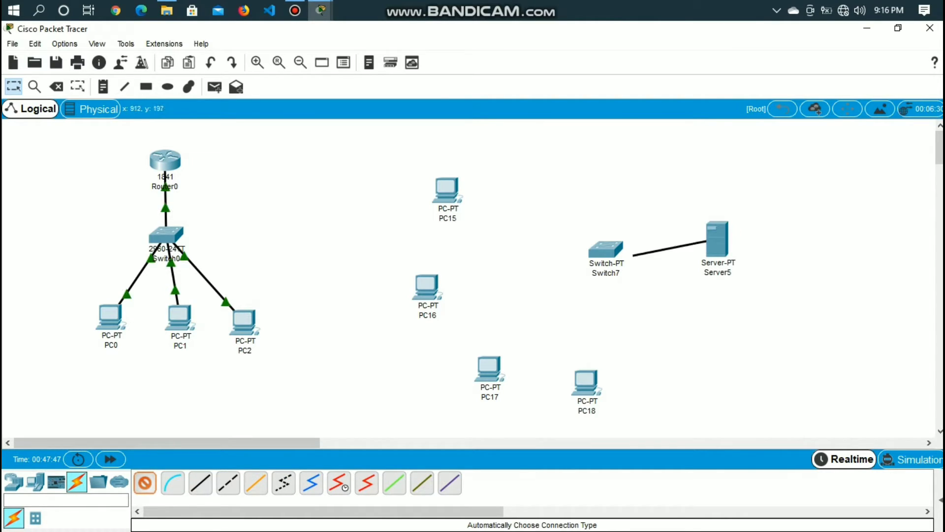
click(601, 253)
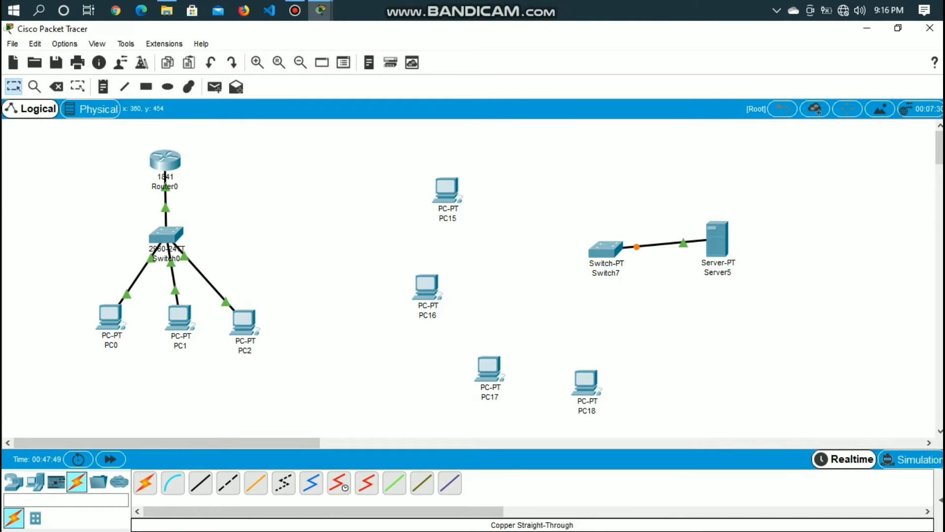
click(145, 483)
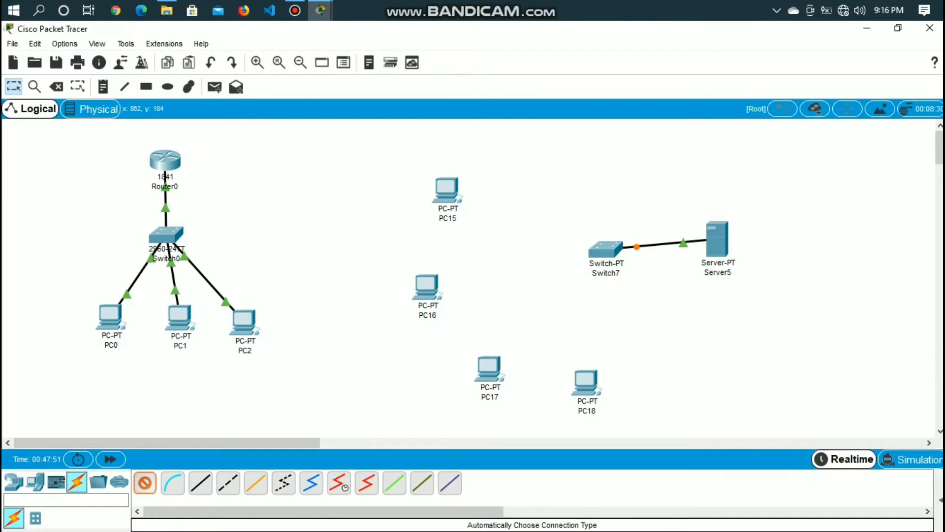
click(606, 248)
click(447, 189)
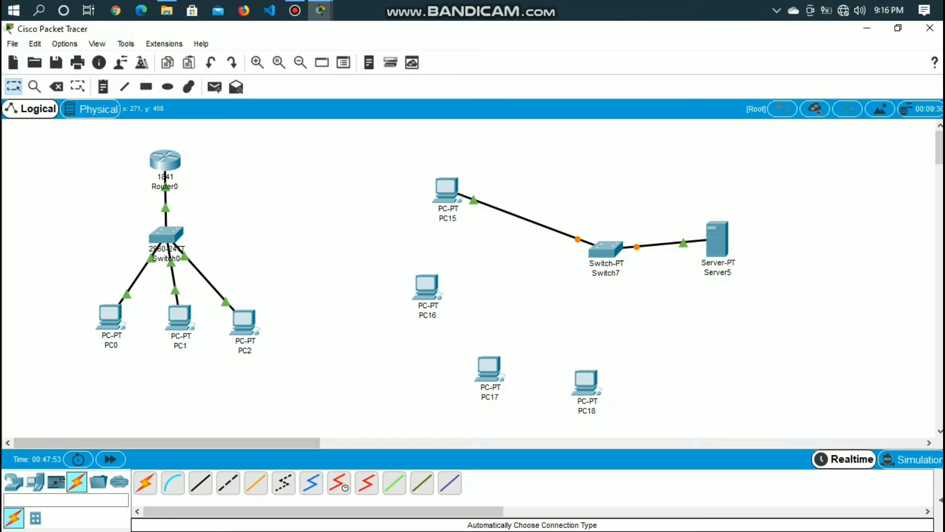
click(145, 483)
click(605, 248)
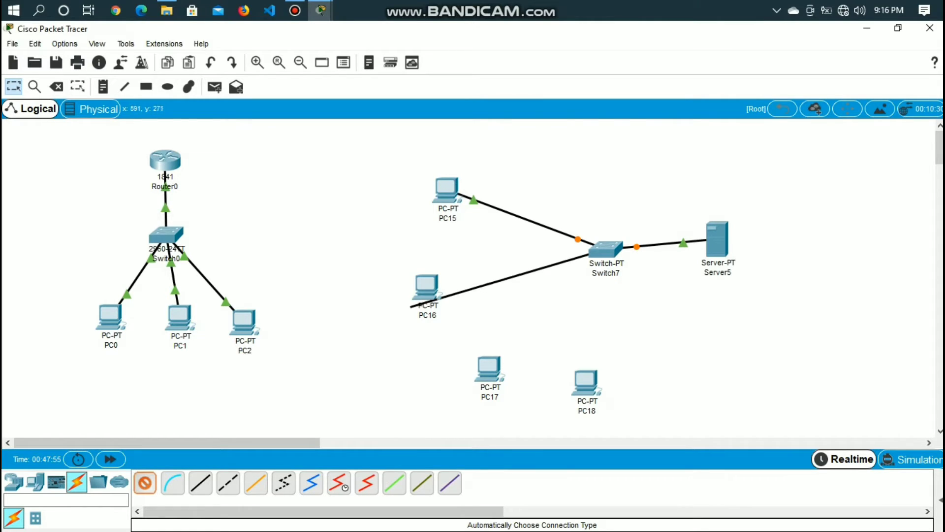
click(412, 305)
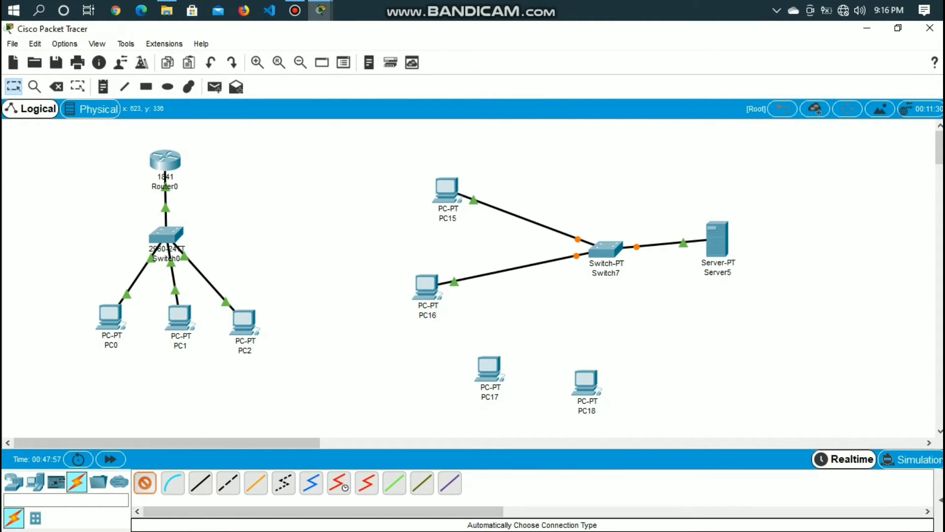
click(605, 249)
click(489, 368)
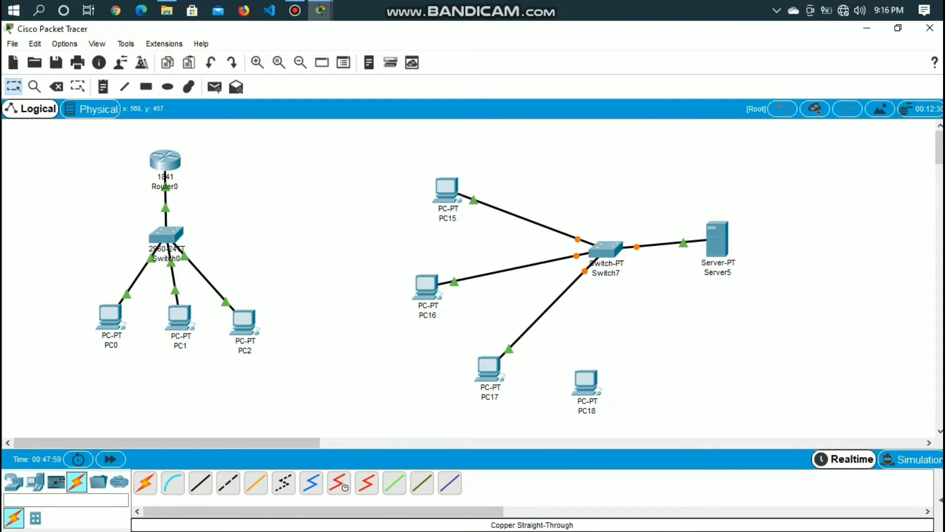
Try to cable PC18 to the PT-Switch using the automatic connection type
click(146, 483)
click(606, 249)
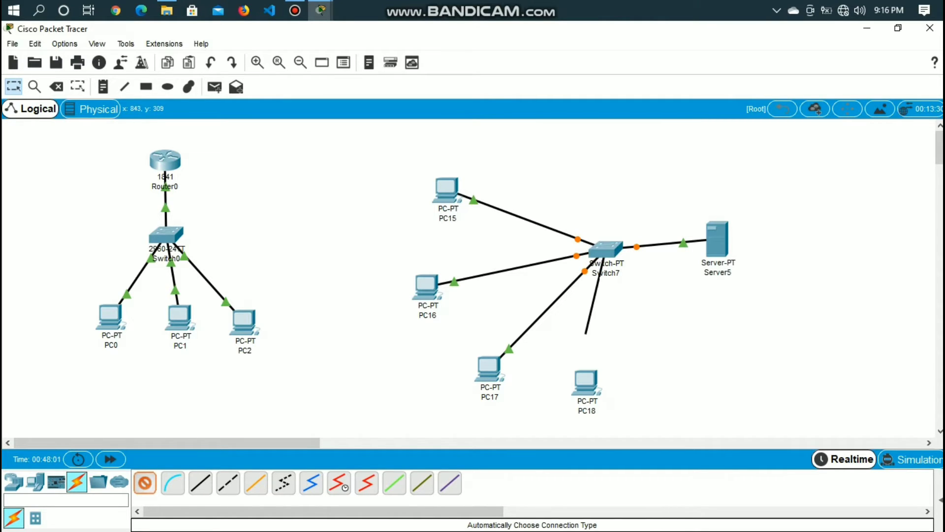
click(586, 379)
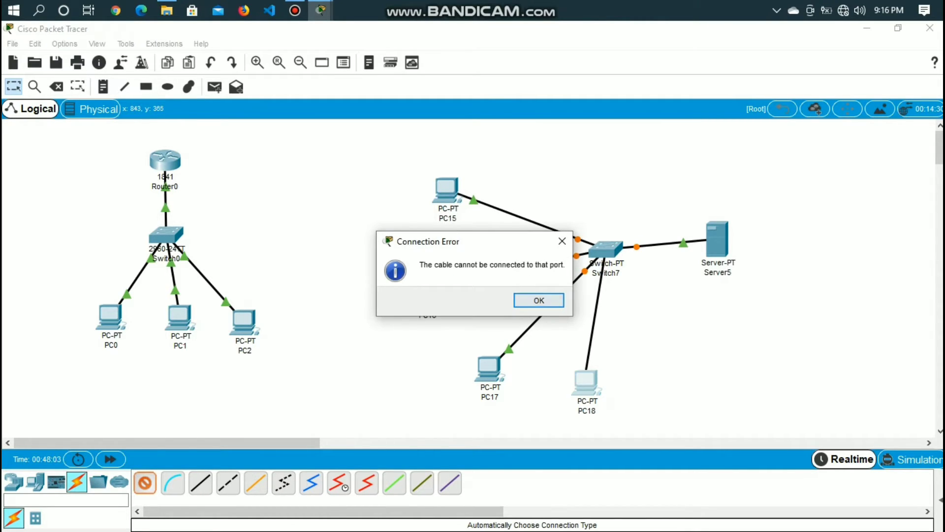
key(Return)
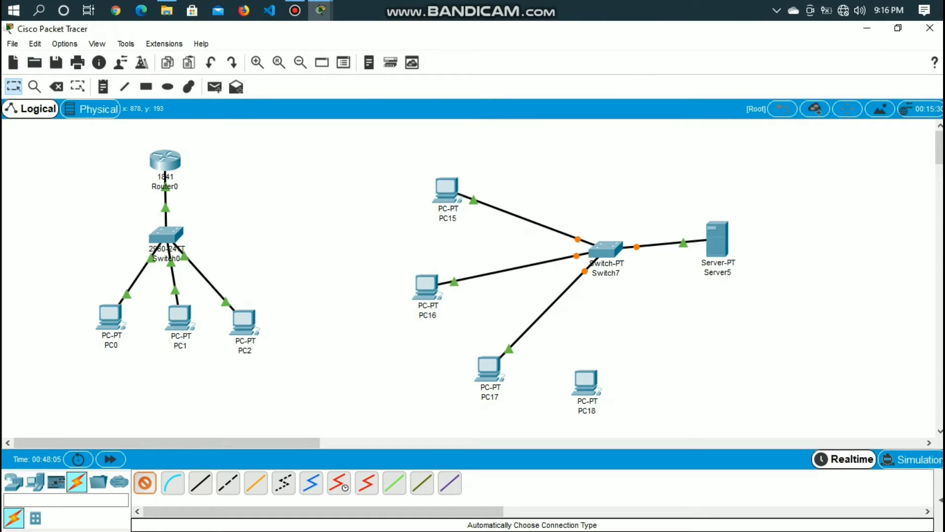
click(608, 249)
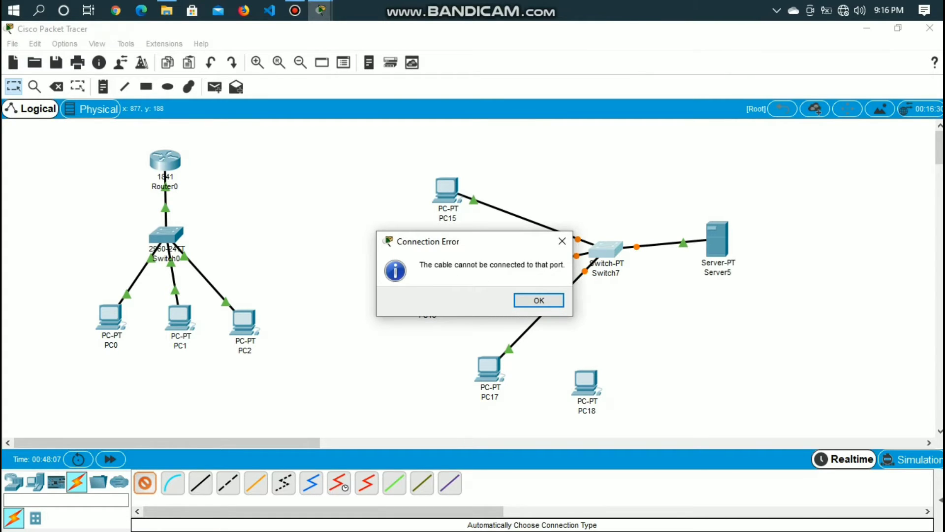
key(Return)
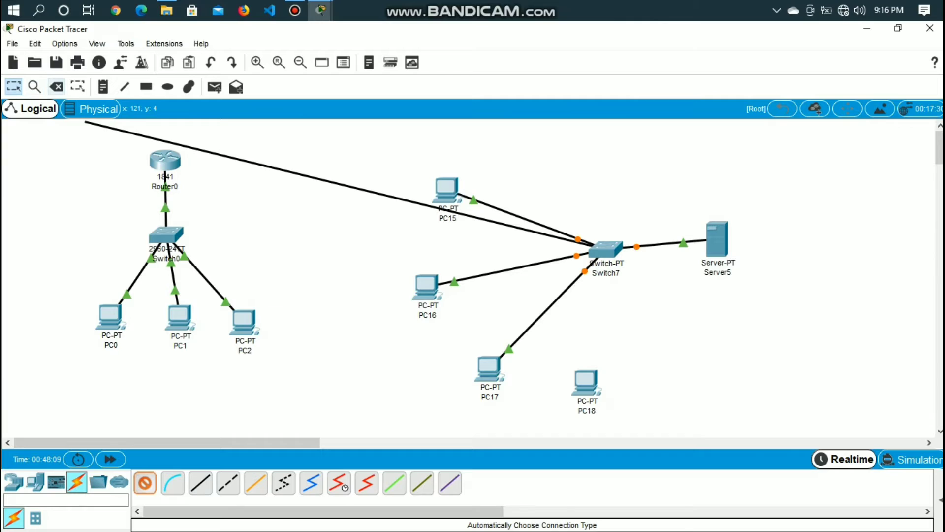
Replace the PT-Switch with a 2960 switch placed between the four new PCs and the server
click(57, 87)
click(606, 248)
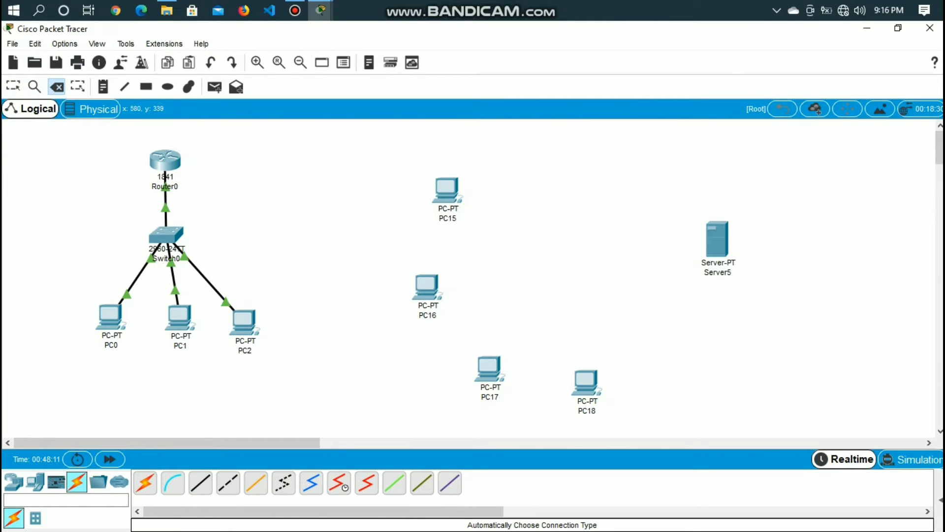
click(35, 482)
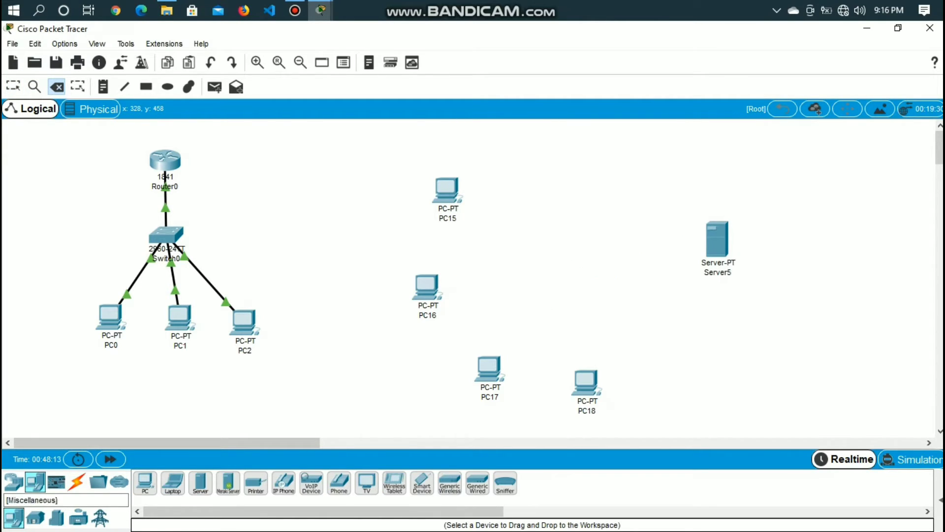
click(14, 481)
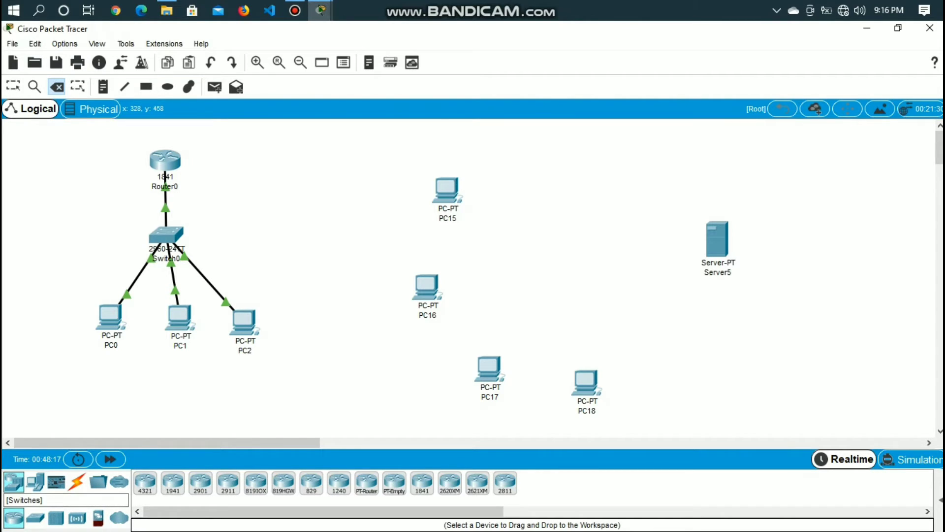
click(35, 516)
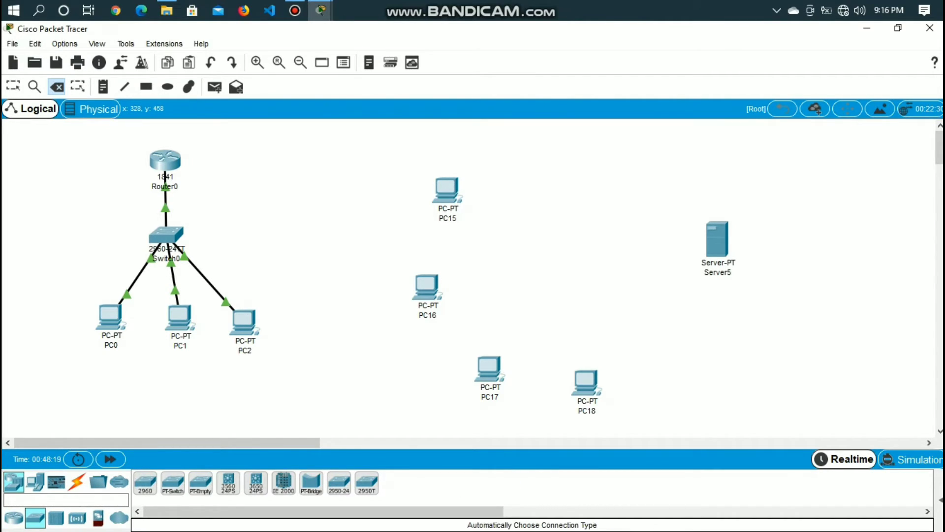
drag(145, 483, 587, 269)
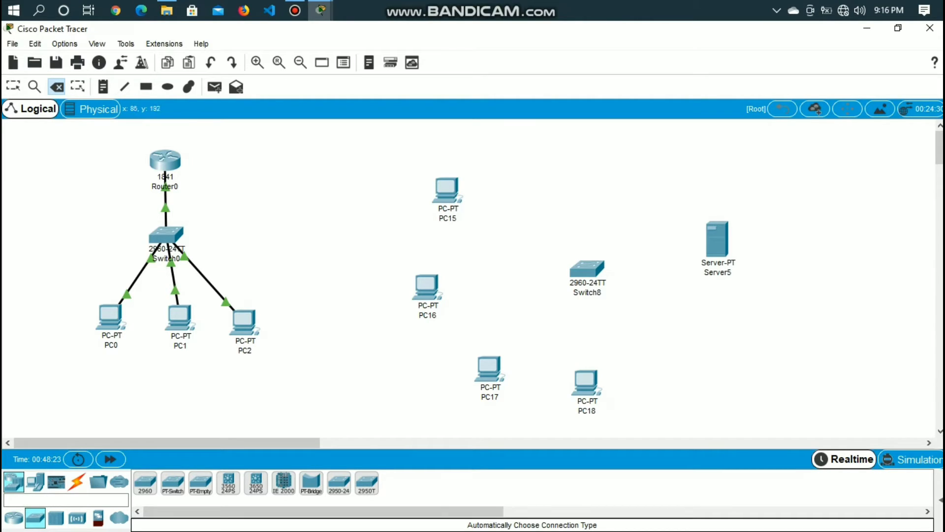
Cable Server5 and PC15 to the new 2960 switch using automatically chosen connections
key(Escape)
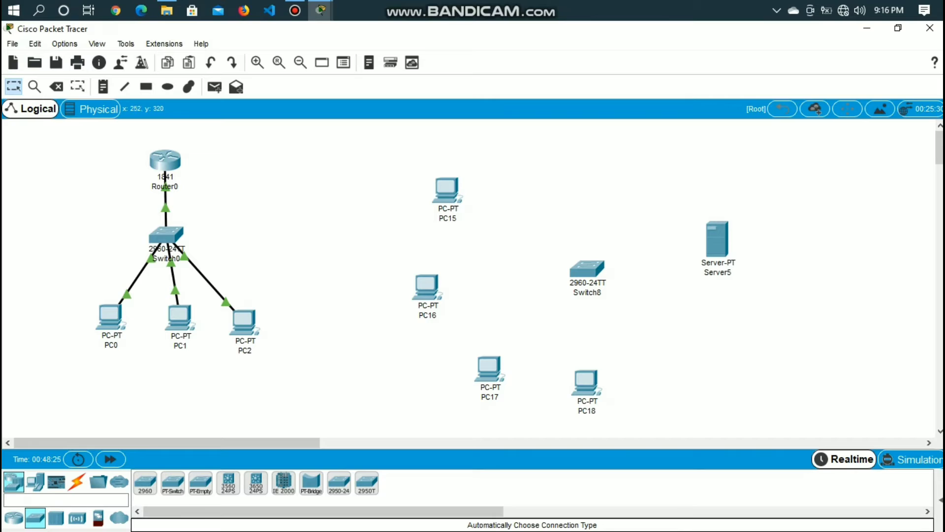
click(76, 481)
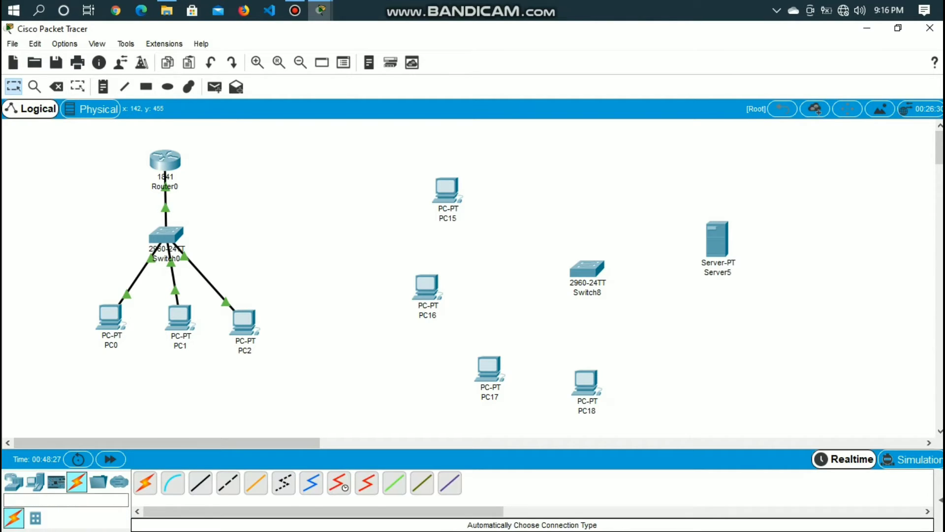
click(145, 483)
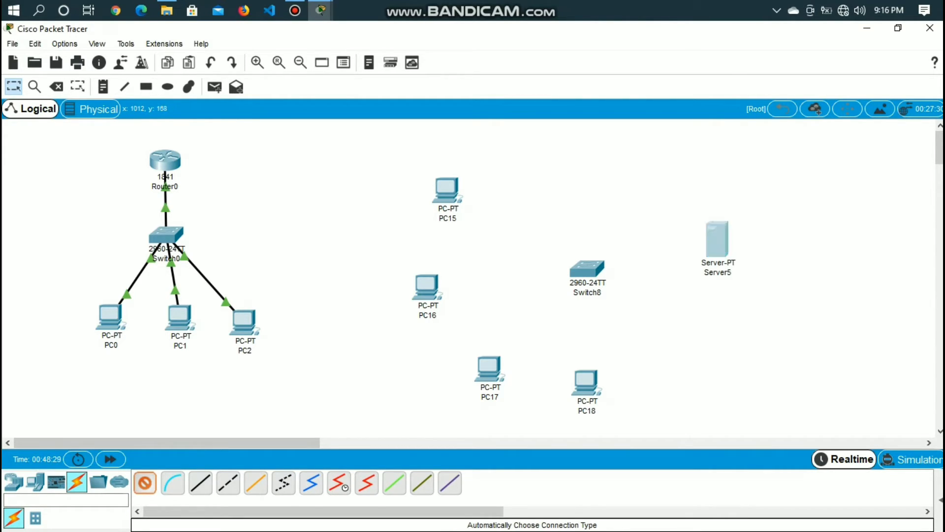
click(716, 239)
click(588, 269)
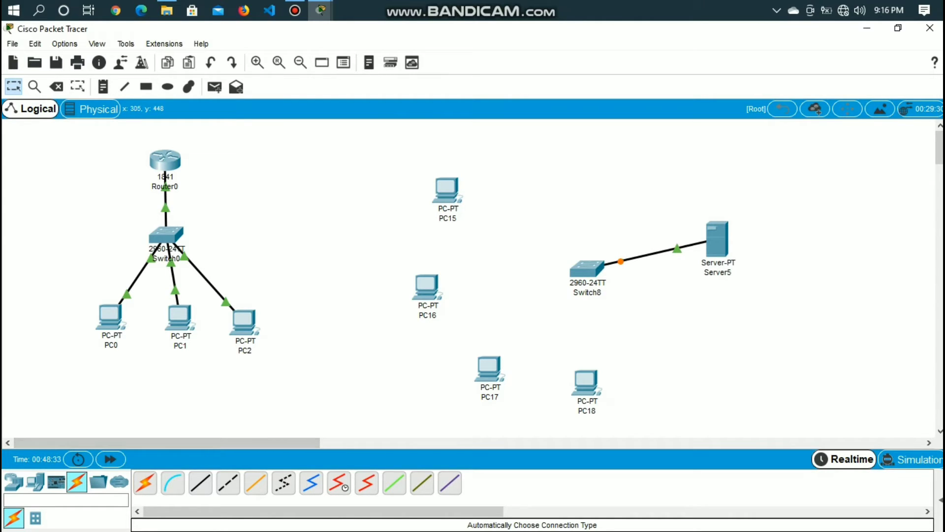
click(146, 483)
click(588, 269)
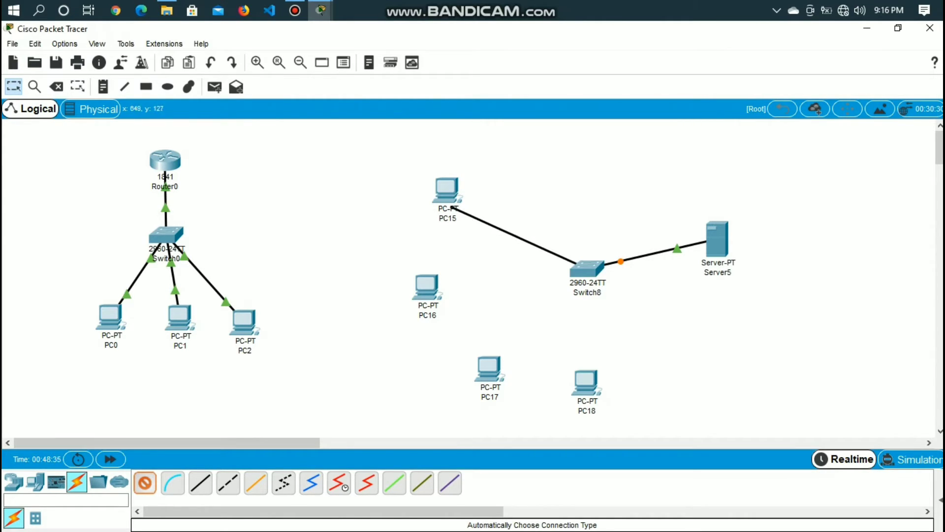
click(447, 189)
Connect PC16, PC17 and PC18 to the 2960 switch with the automatic connection type
click(146, 483)
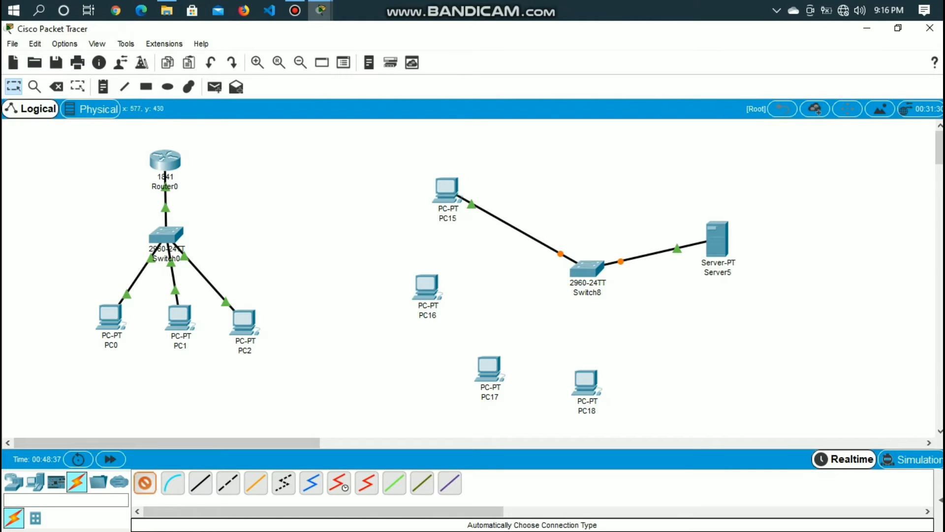
click(588, 269)
click(427, 285)
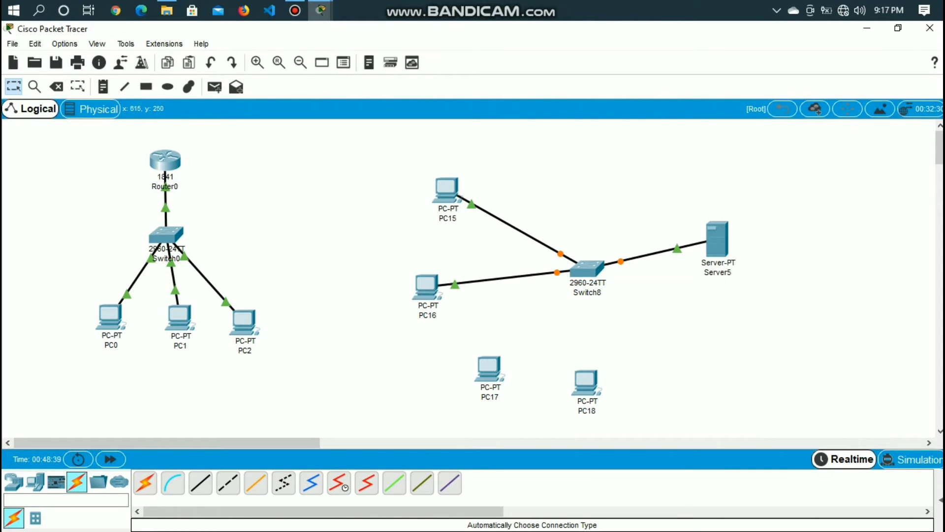
click(145, 483)
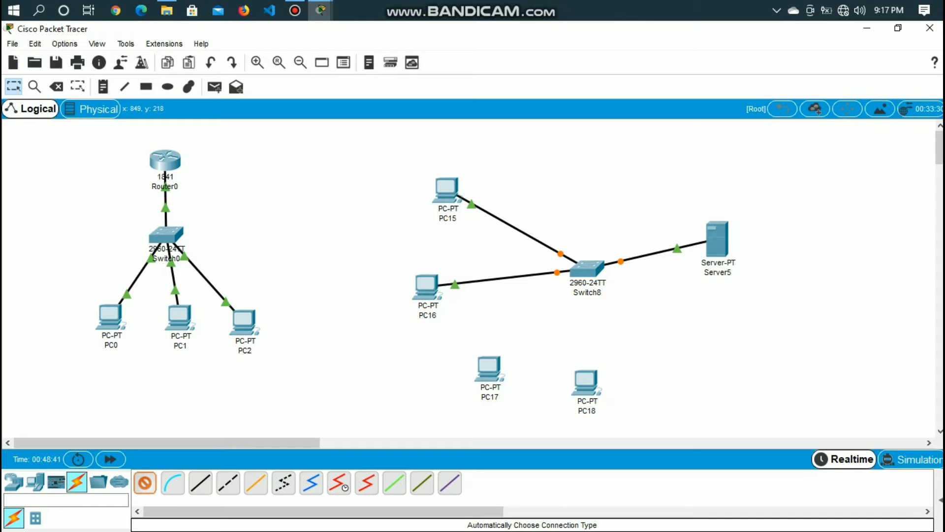
click(587, 269)
click(489, 370)
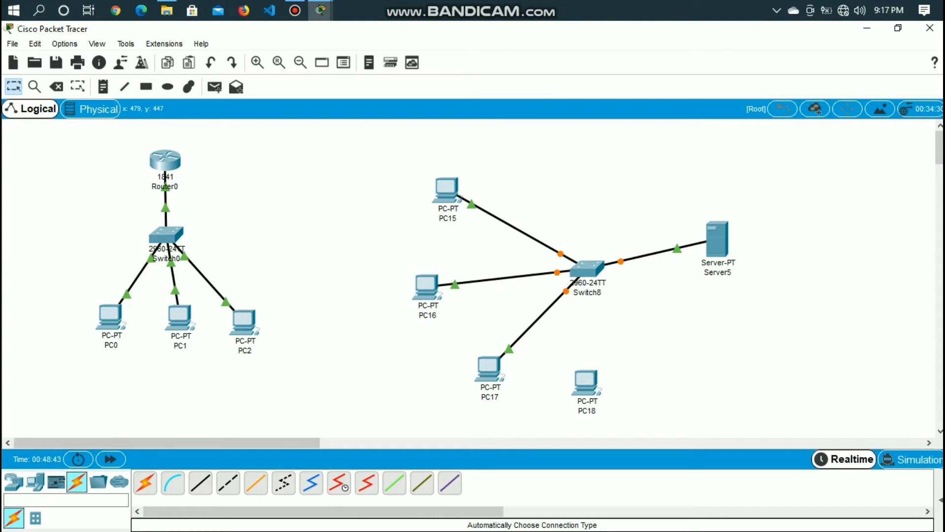
click(146, 483)
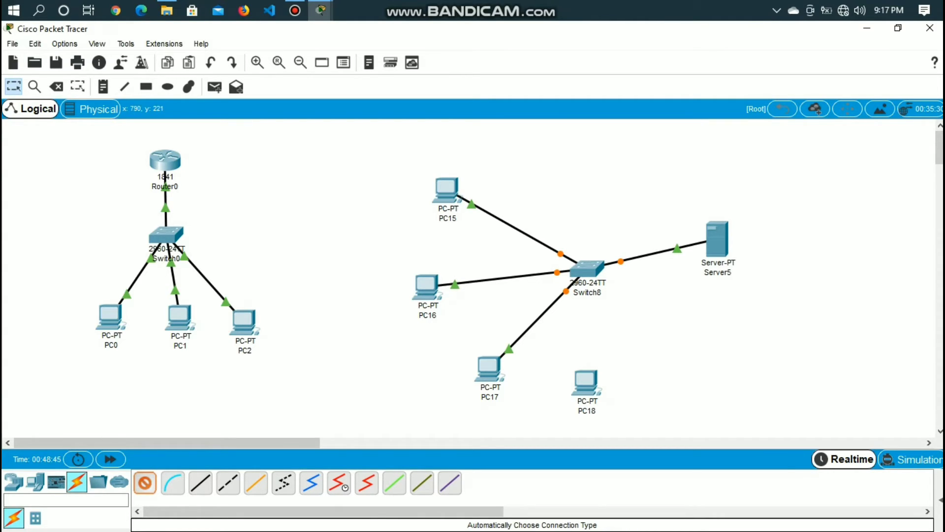
click(588, 269)
click(585, 381)
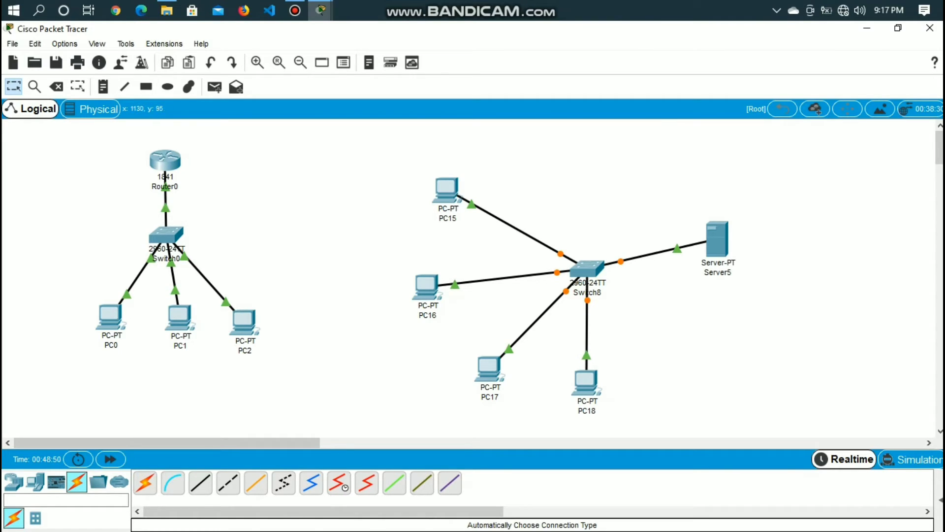
Assign Server5's FastEthernet0 interface the static IP address 192.168.10.2 with subnet mask 255.255.255.0
click(718, 239)
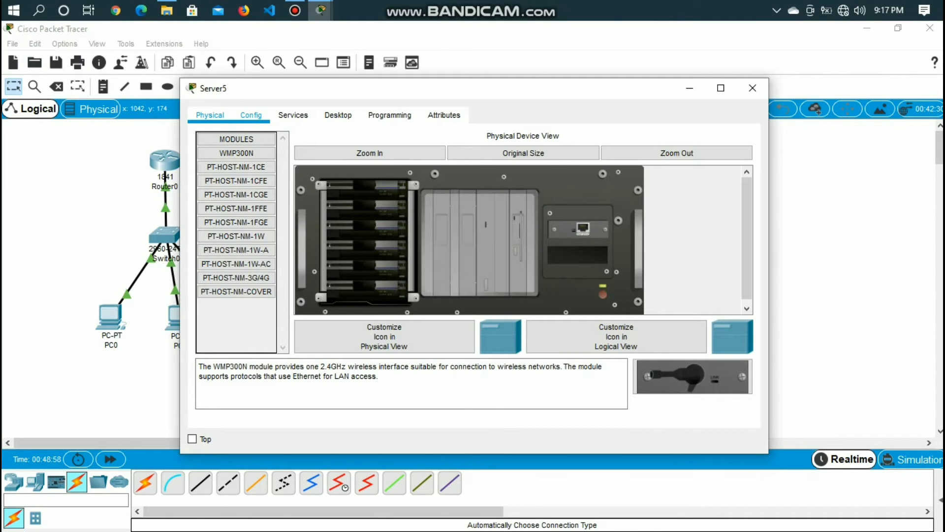
click(251, 115)
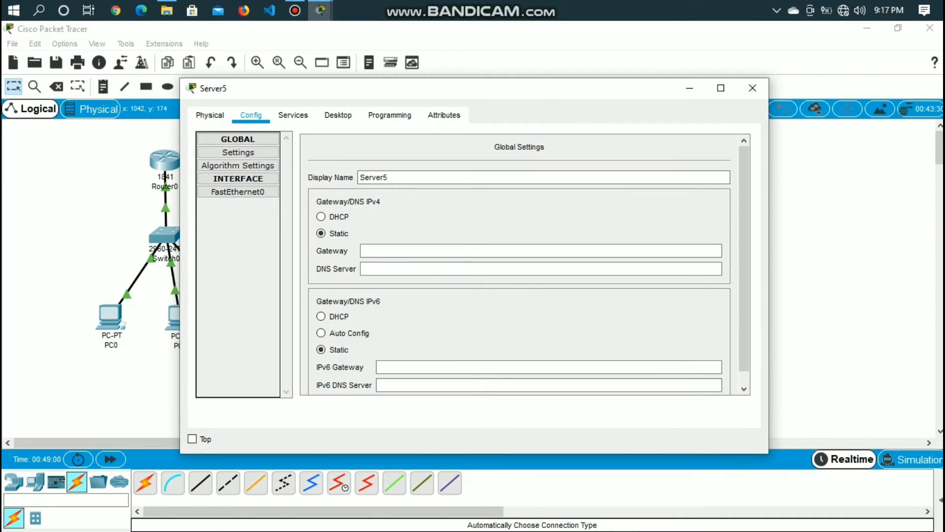
click(238, 191)
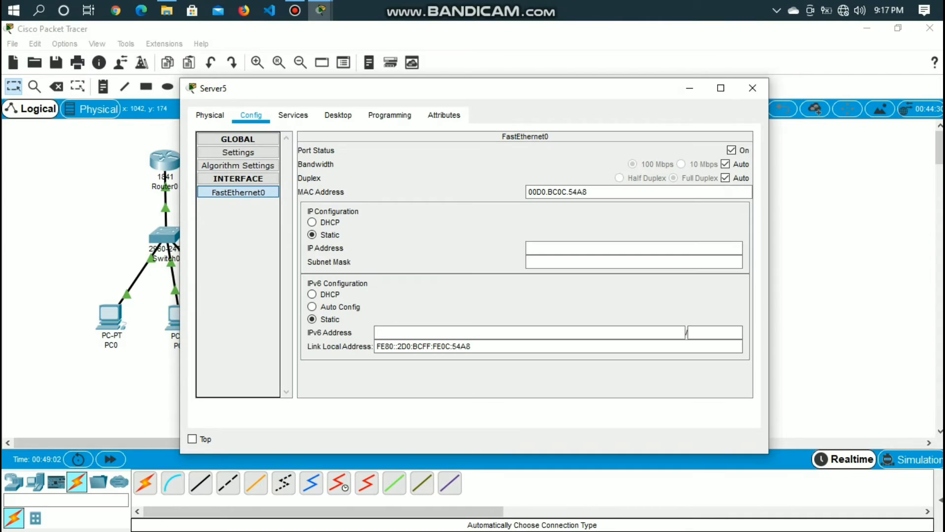
click(634, 249)
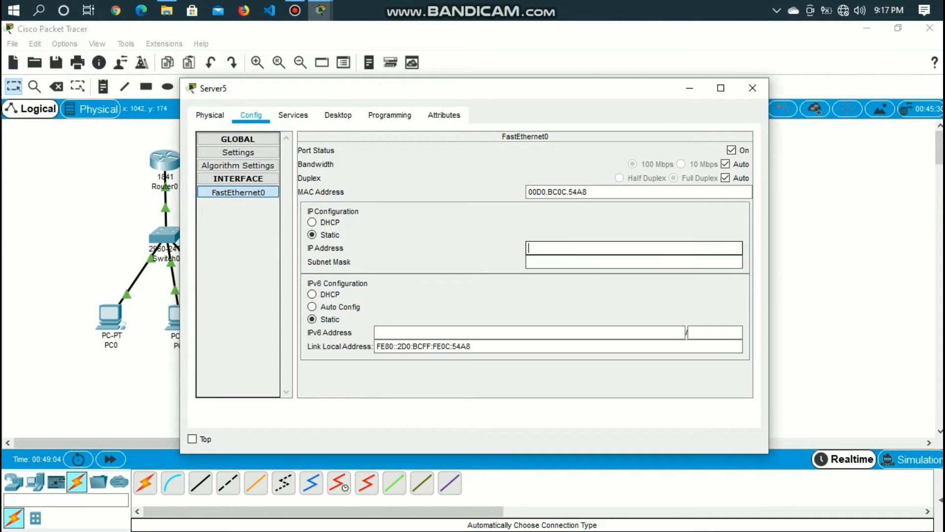
text(192)
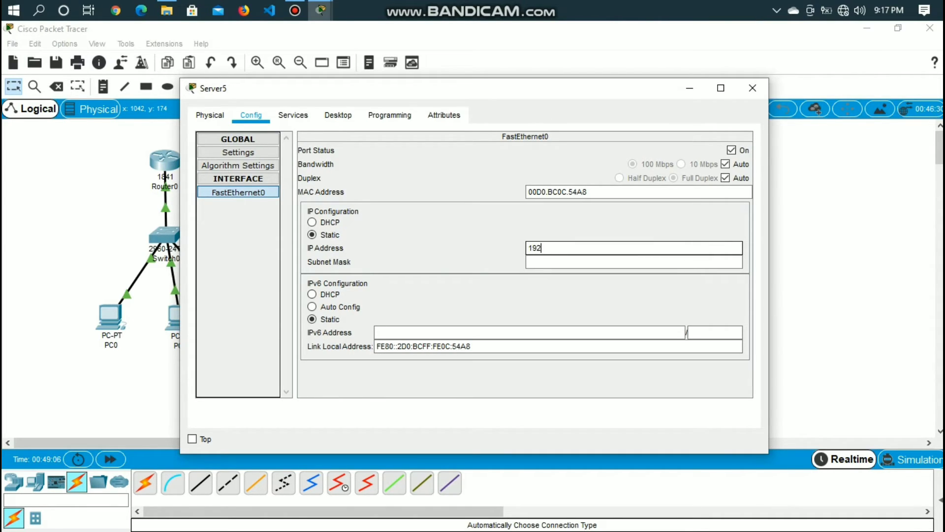
text(.168.10.)
text(2)
key(Return)
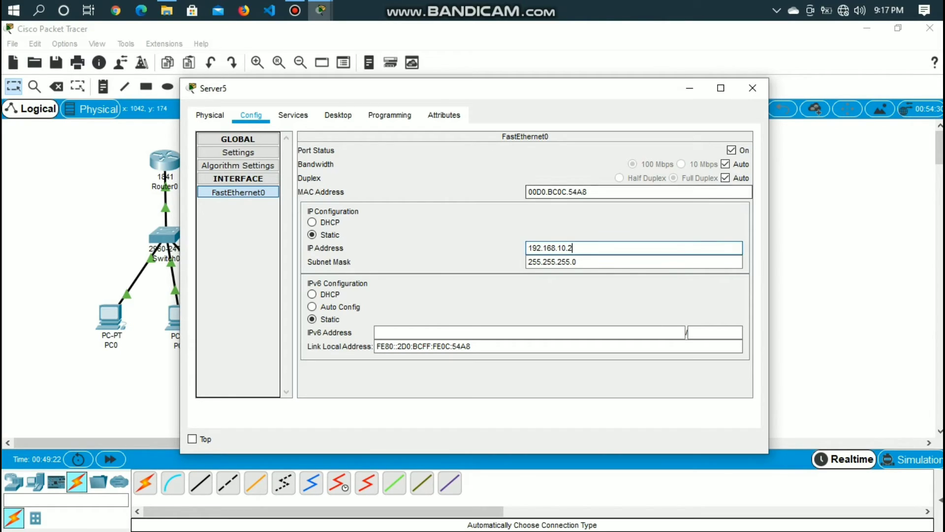
click(690, 88)
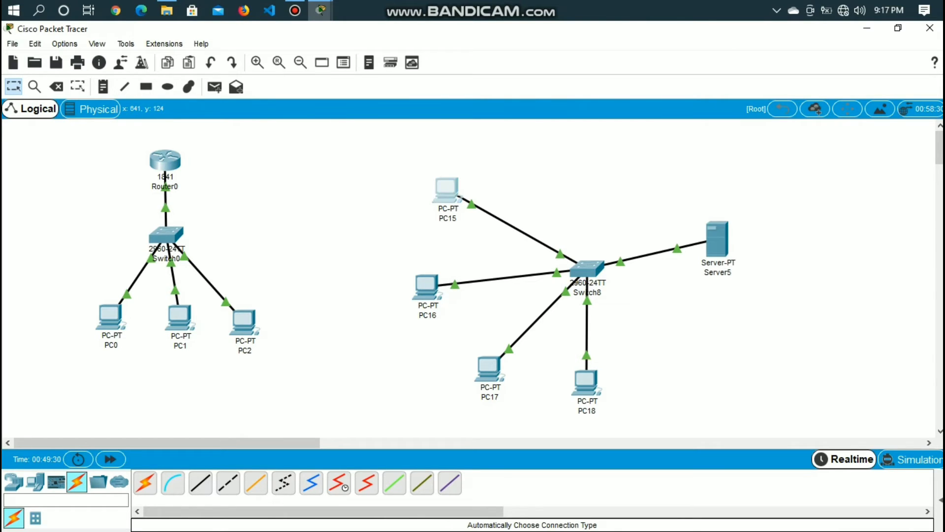
Review Server5's desktop IP configuration
click(446, 198)
click(753, 88)
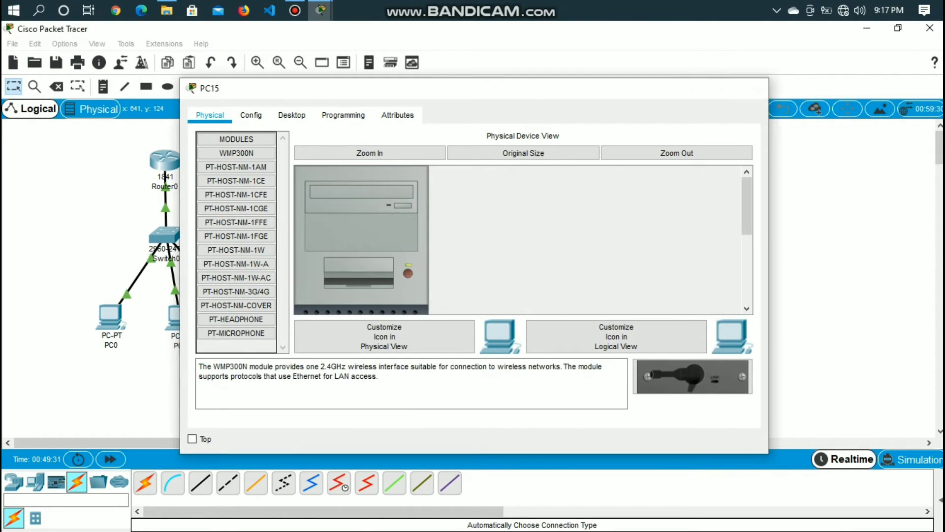
click(717, 238)
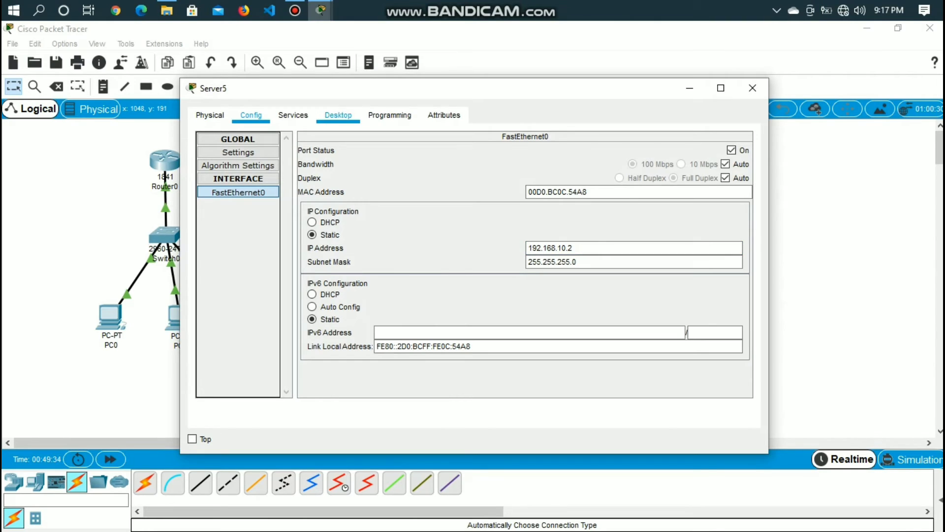
click(338, 114)
click(250, 170)
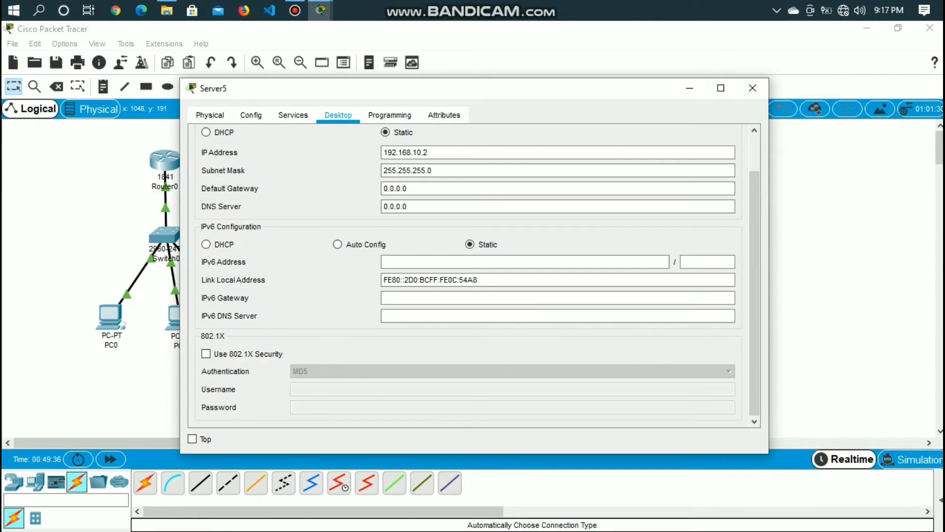
Turn on Server5's DHCP service for FastEthernet0 and enter MY_LAN as the pool name
click(390, 115)
click(293, 115)
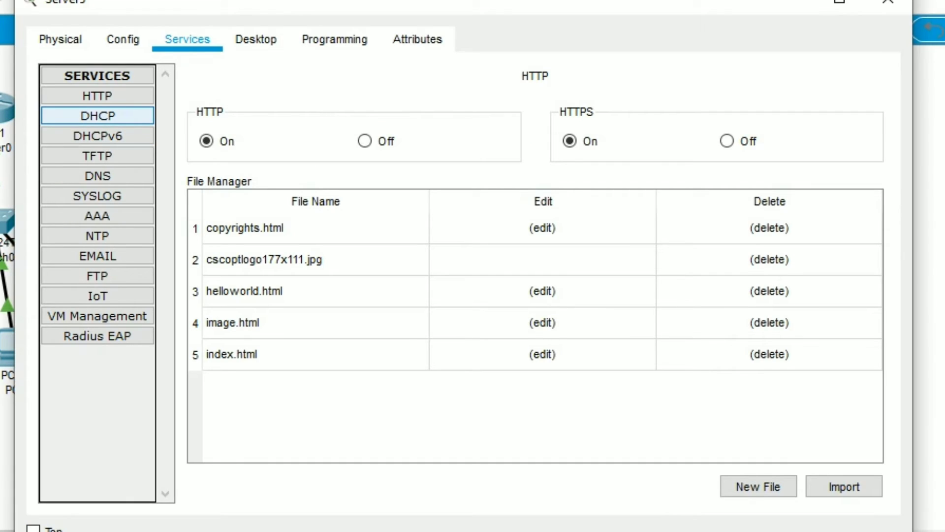
click(97, 116)
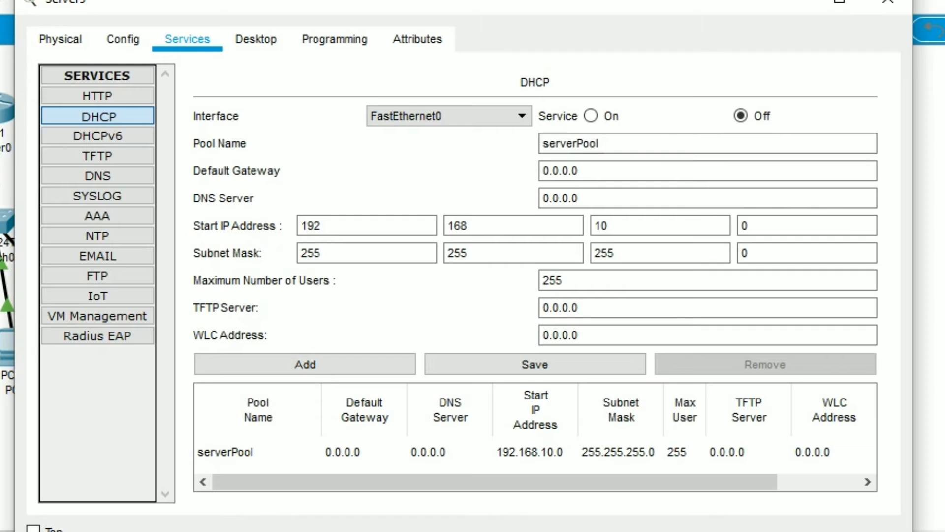
click(591, 116)
click(610, 143)
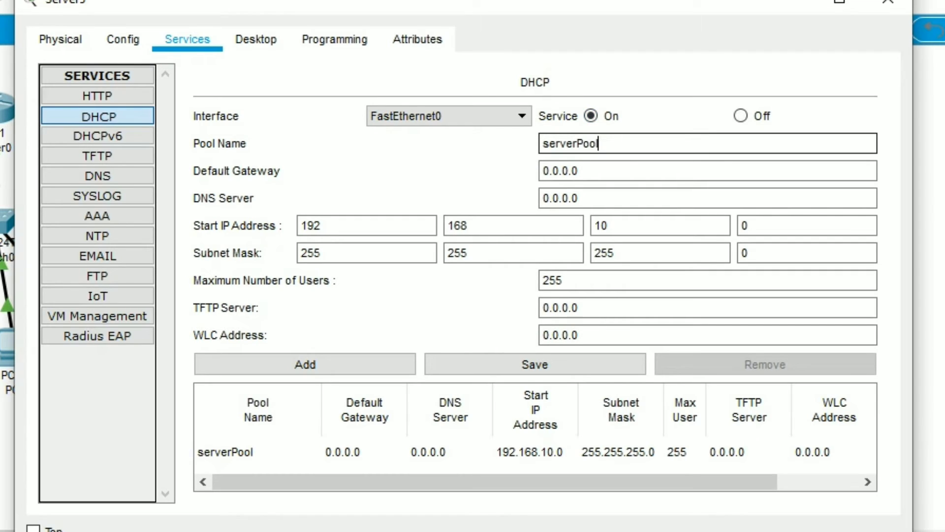
text(a)
key(ctrl+a)
key(BackSpace)
text(MY_LAN)
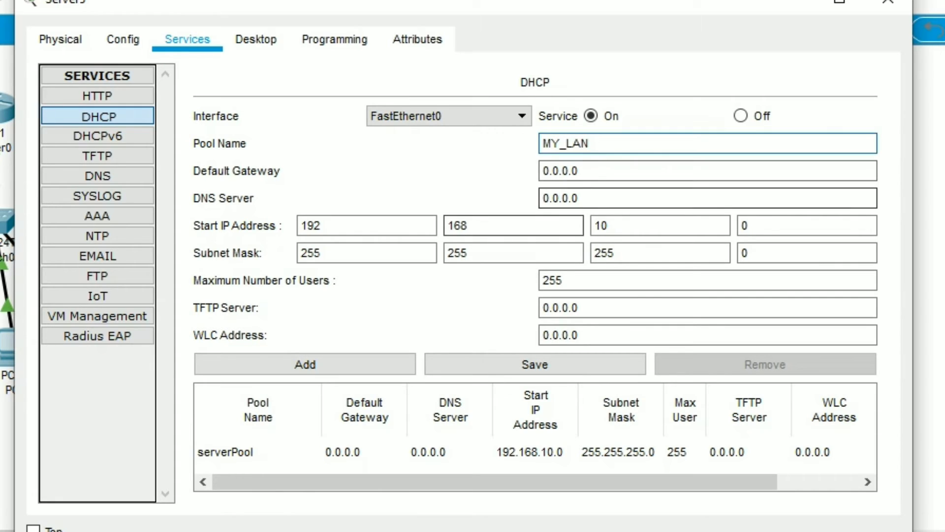
Set the DHCP pool's start IP address to 192.168.10.3 and the maximum number of users to 4
click(768, 225)
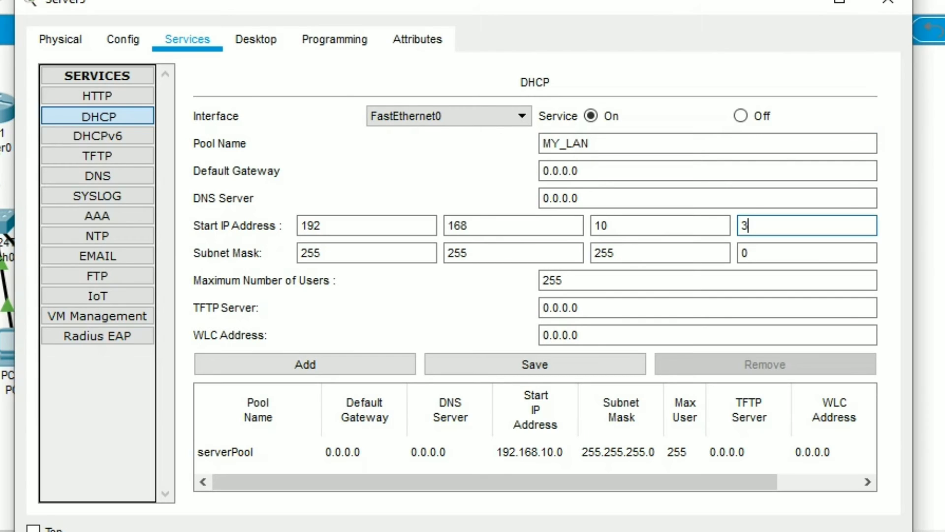
click(561, 280)
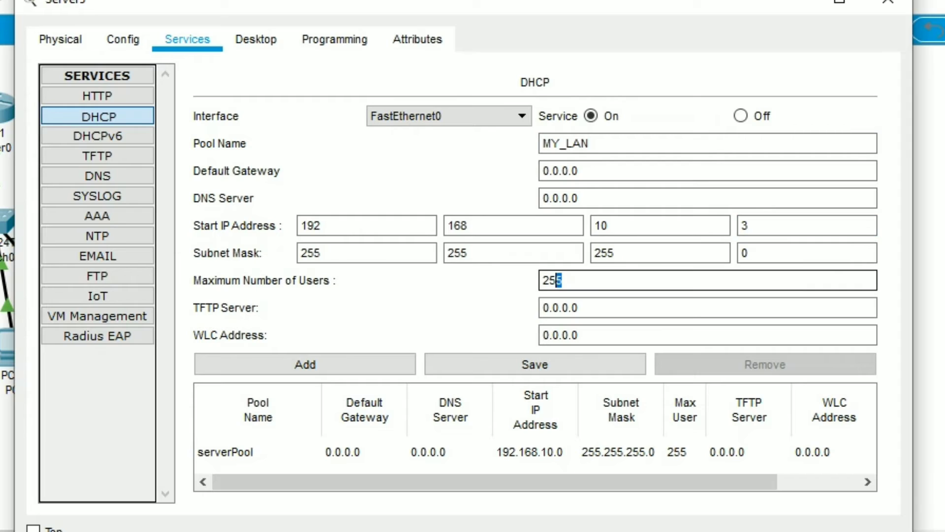
drag(561, 280, 543, 281)
key(BackSpace)
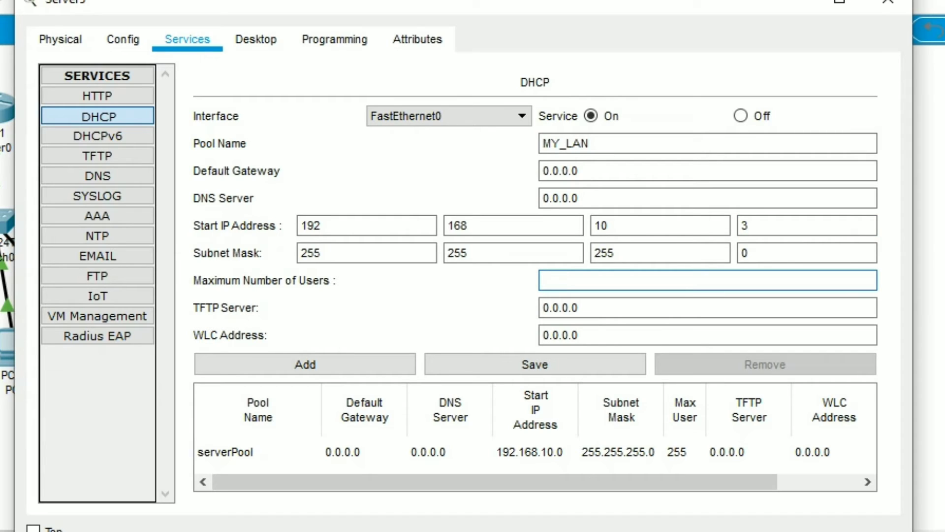
text(4)
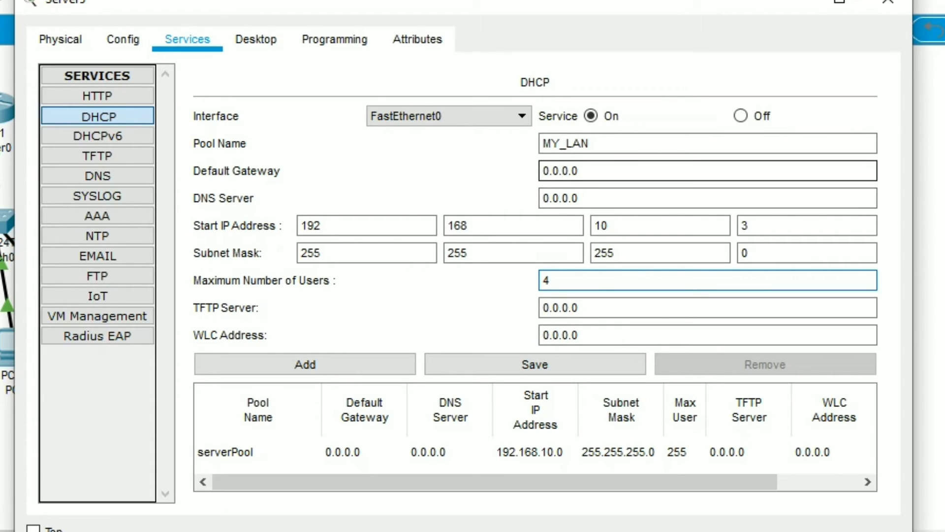
Set the DHCP pool's default gateway to 192.168.1.1
click(581, 170)
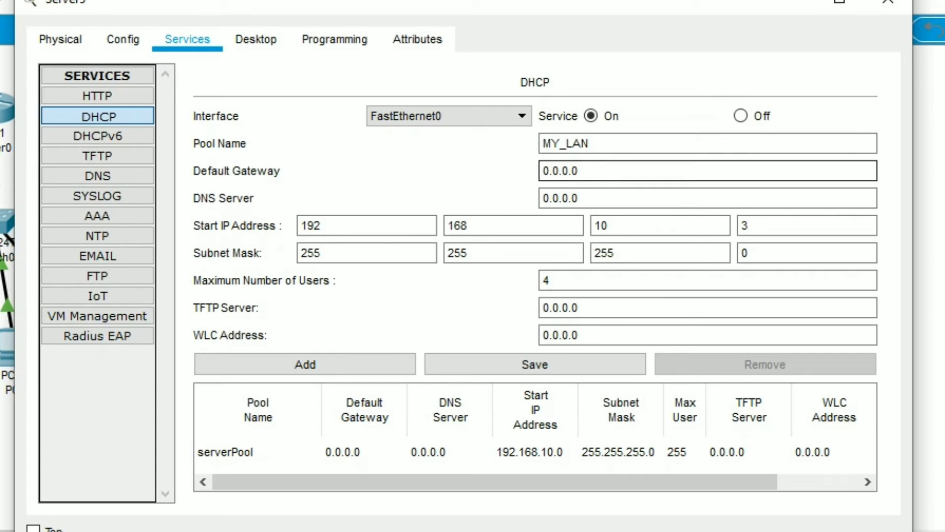
key(BackSpace)
key(BackSpace)
key(BackSpace)
key(BackSpace)
key(BackSpace)
key(BackSpace)
key(BackSpace)
text(192.168.1.1)
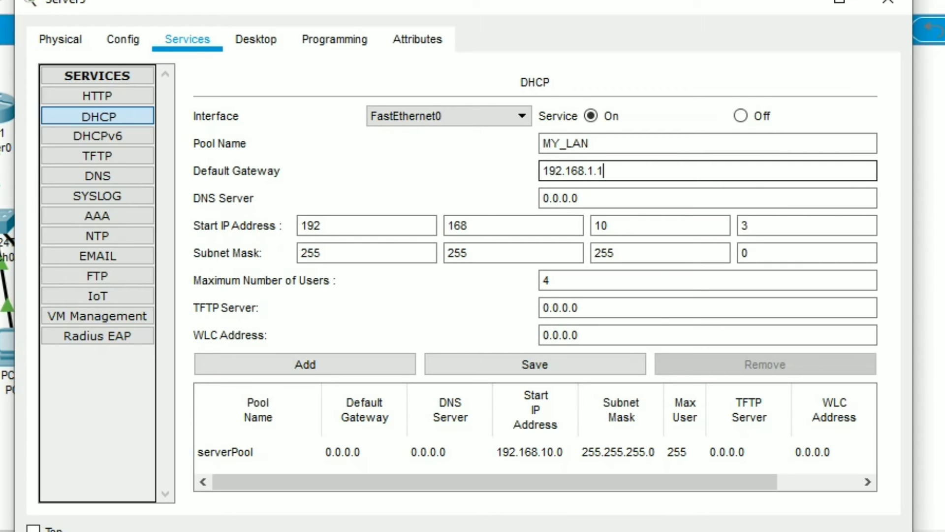
Set the DHCP pool's DNS server to 192.168.1.2
key(Tab)
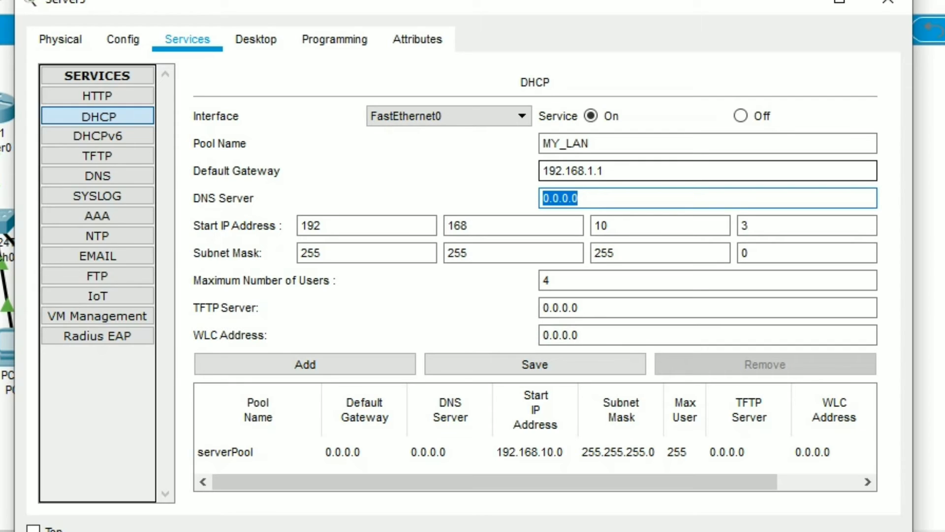
key(BackSpace)
text(192.1)
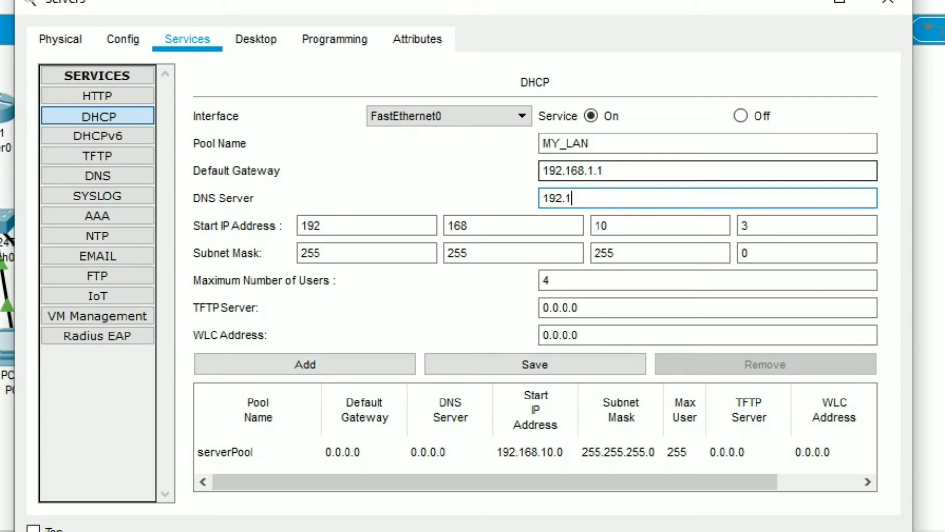
text(68.1.2)
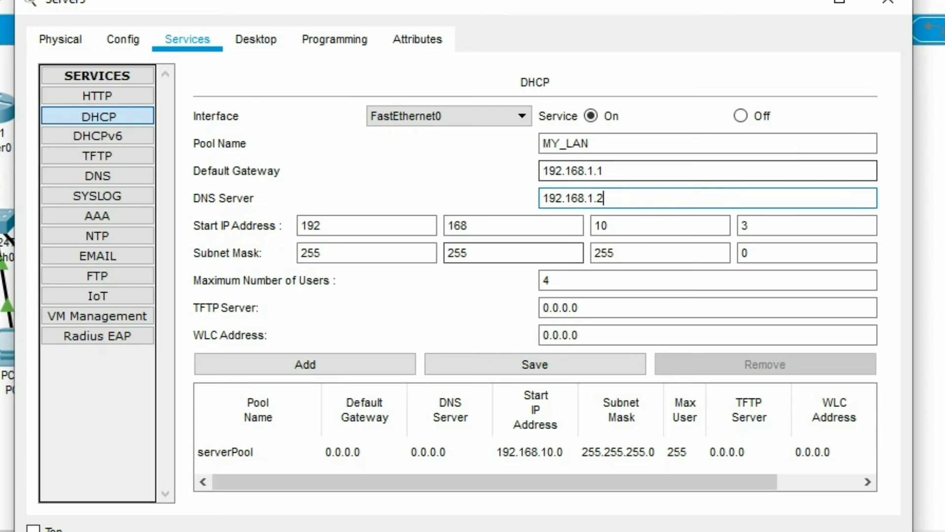
Save the MY_LAN settings as a new DHCP pool and return to the network topology
click(534, 365)
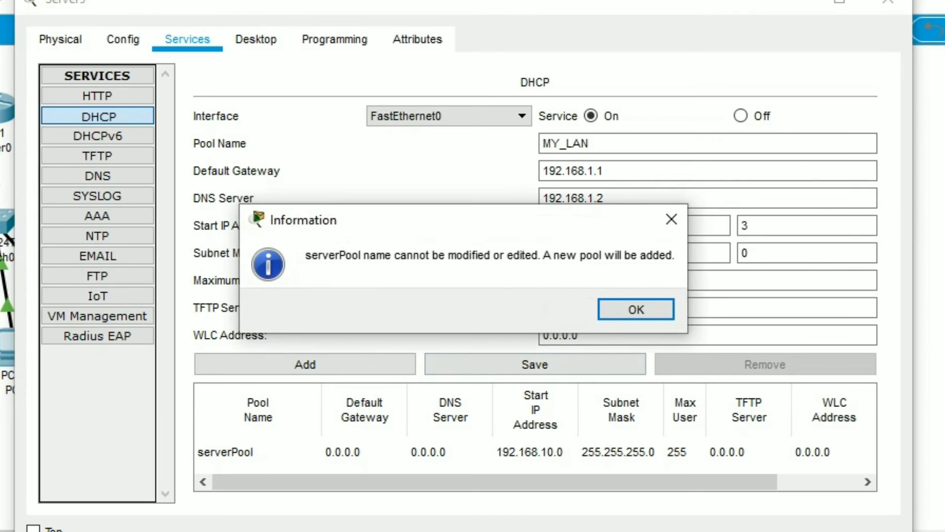
key(Return)
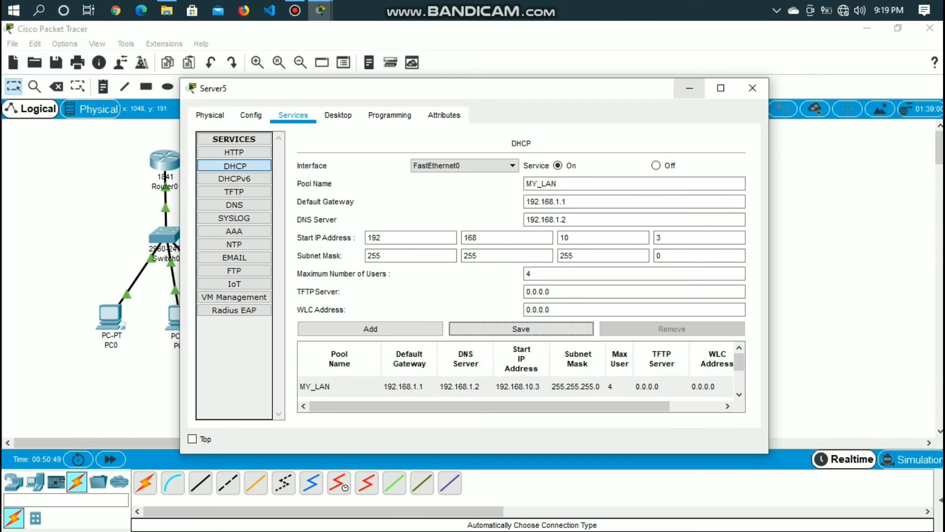
click(689, 88)
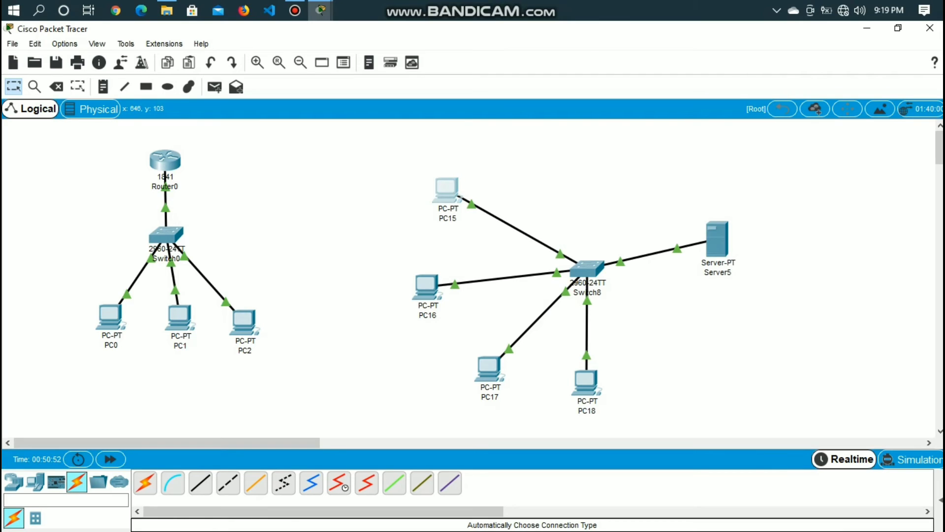
Switch PC15's IPv4 configuration to DHCP and close its window
click(447, 188)
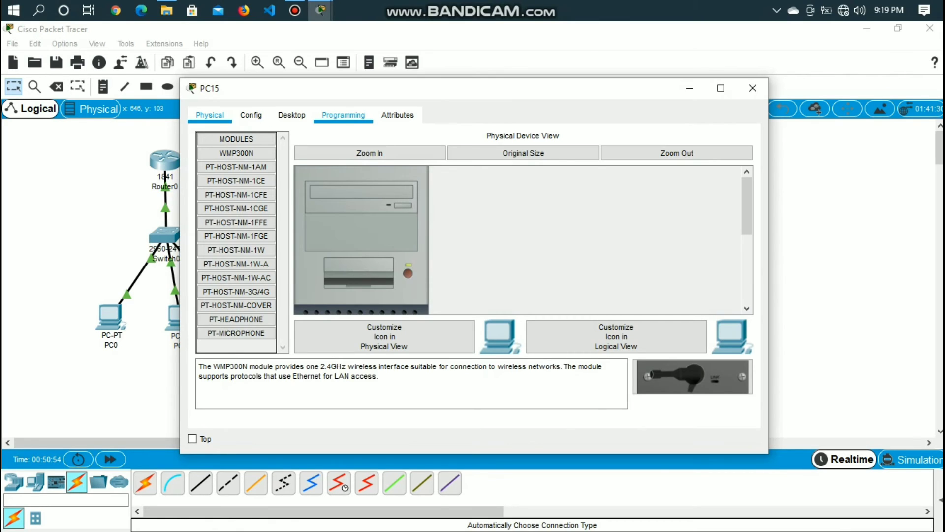
click(344, 115)
click(292, 115)
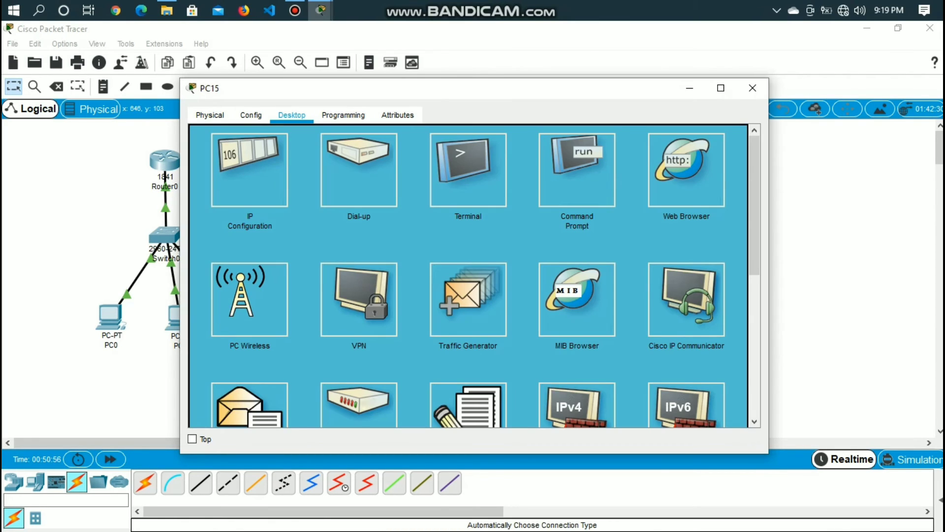
click(249, 170)
click(207, 133)
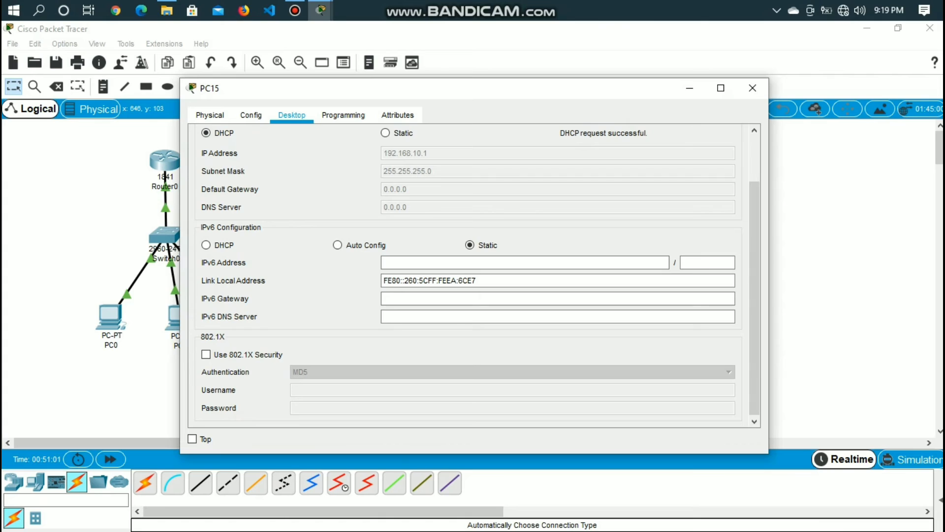
click(753, 88)
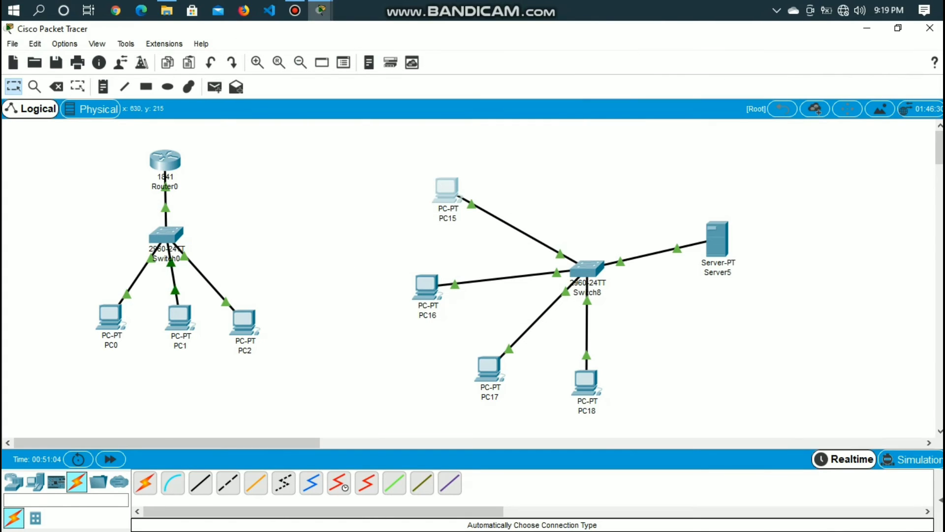
Switch PC16's IPv4 configuration from static to DHCP and put its window away
click(426, 286)
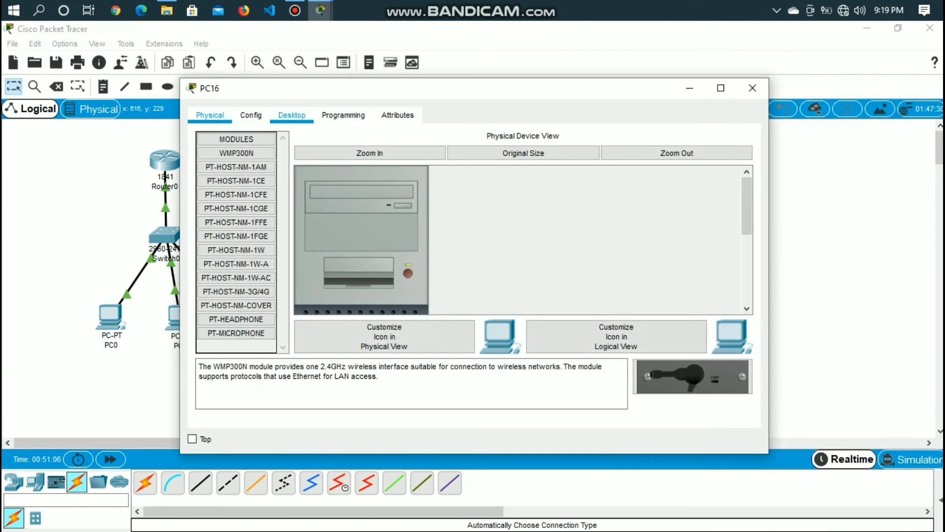
click(292, 115)
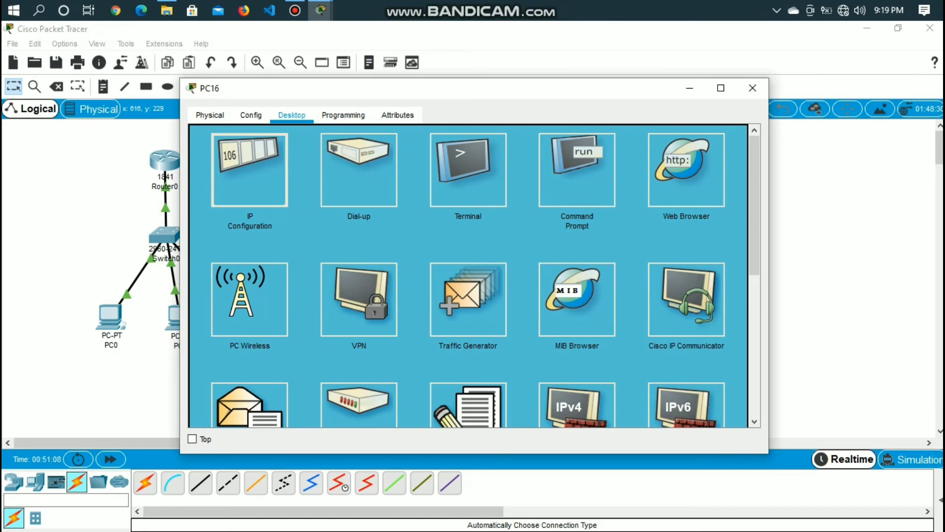
click(250, 163)
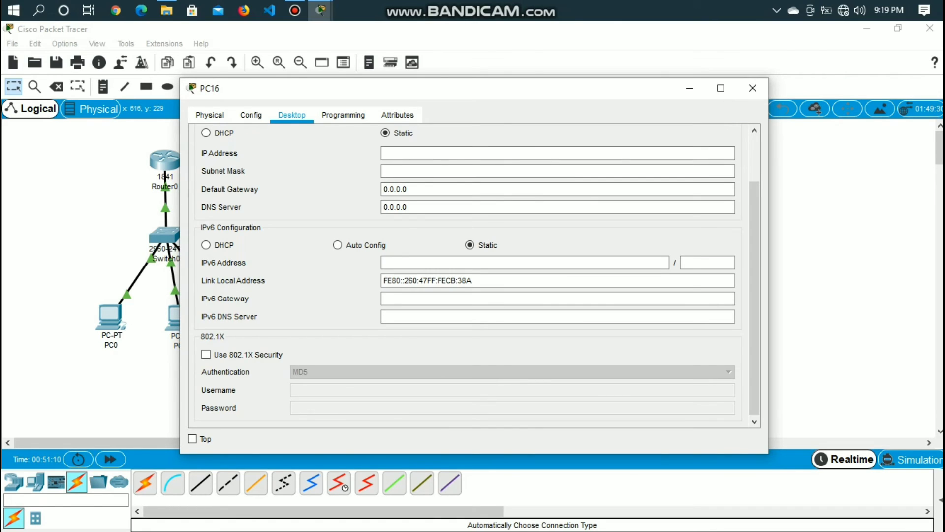
click(207, 133)
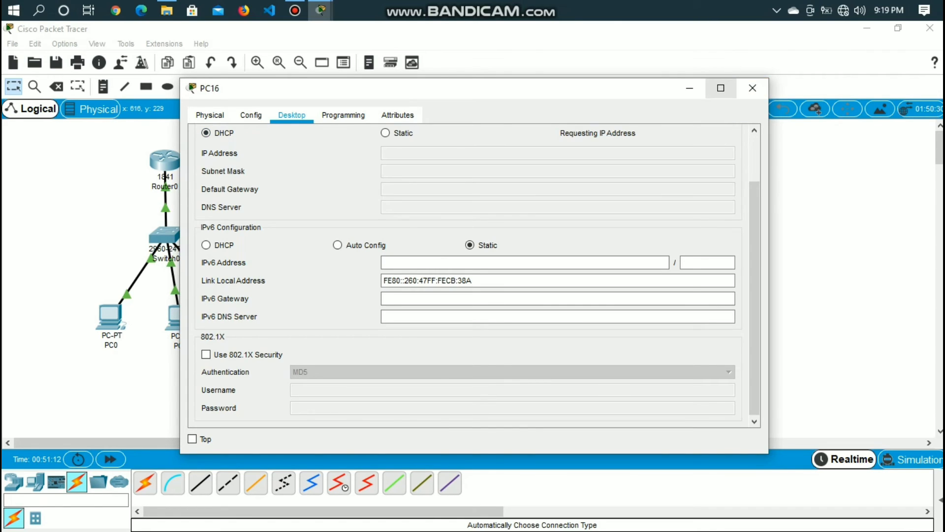
click(690, 89)
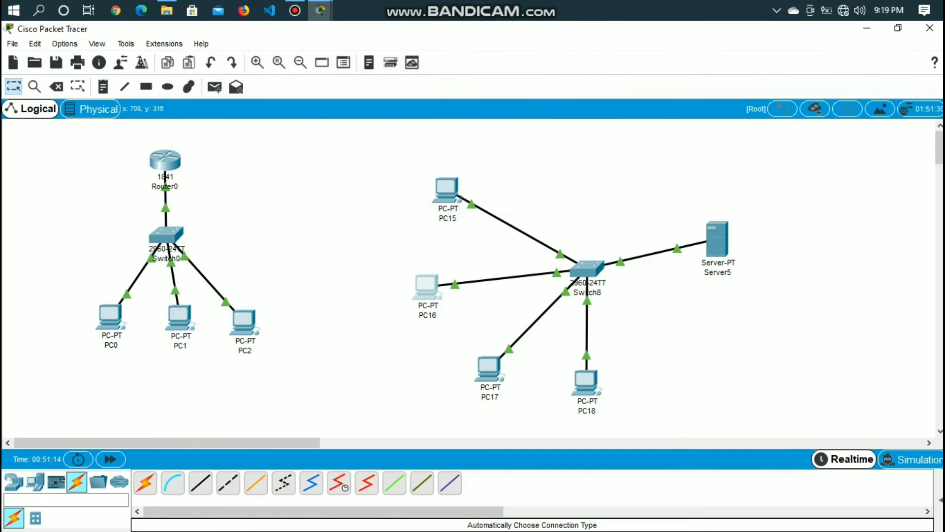
Switch PC17's IPv4 configuration from static to DHCP and put its window away
click(489, 368)
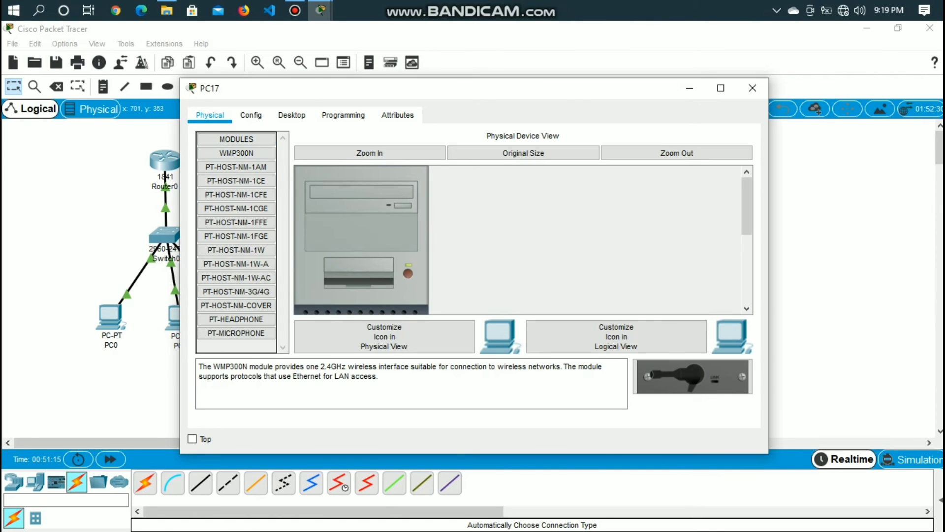
click(292, 115)
click(249, 170)
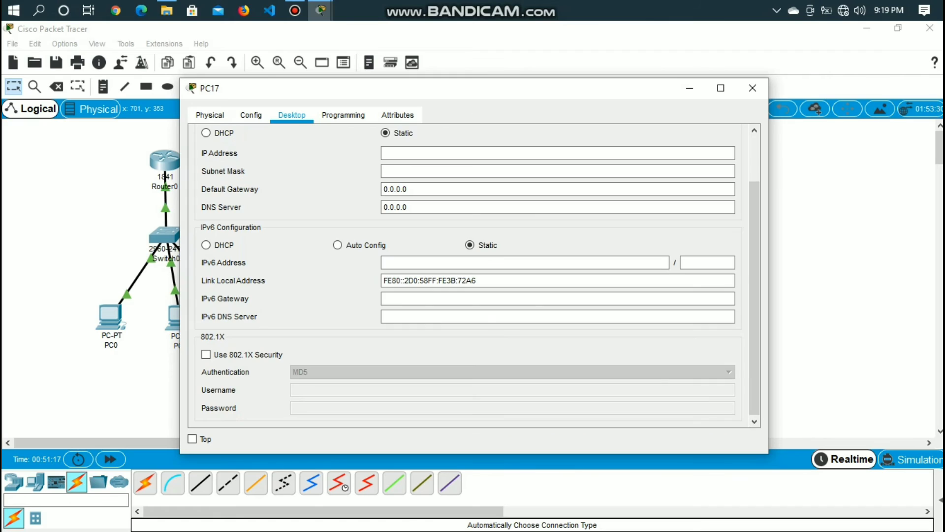
click(206, 132)
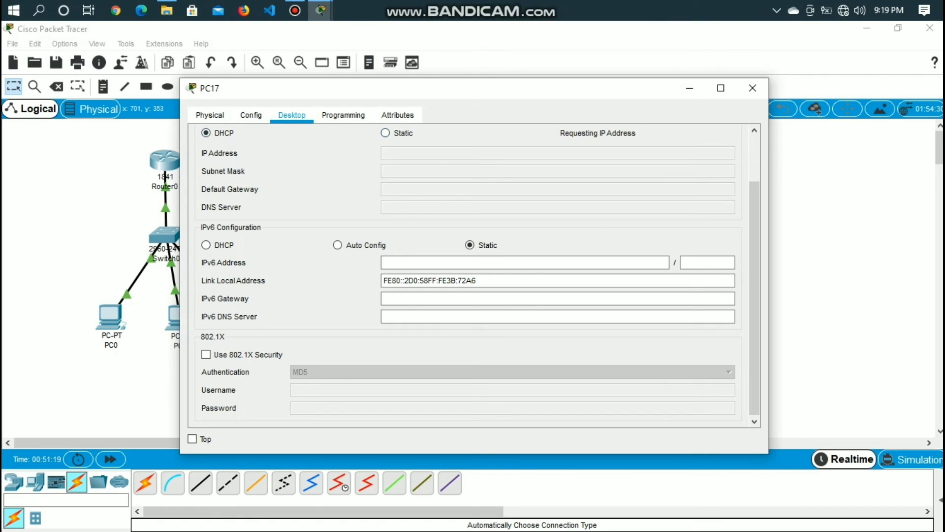
click(690, 87)
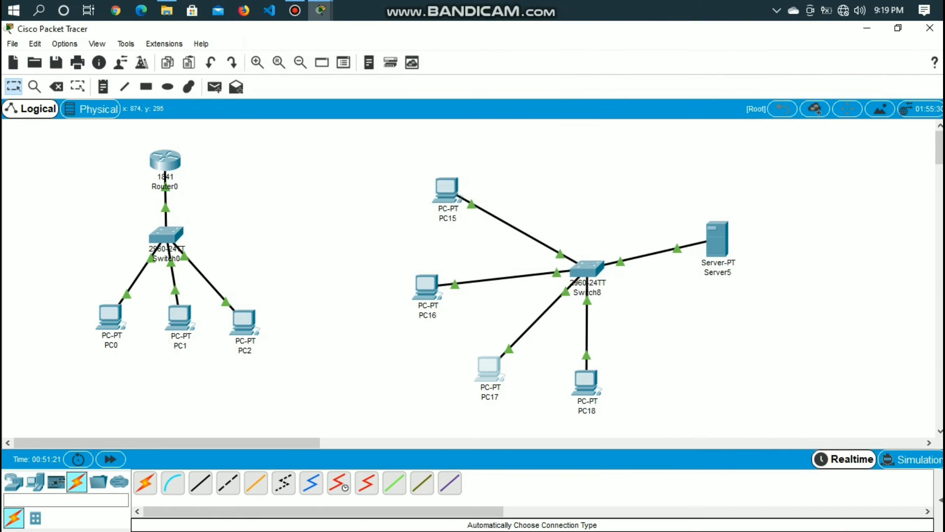
Switch PC18's IPv4 configuration from static to DHCP and put its window away
click(586, 382)
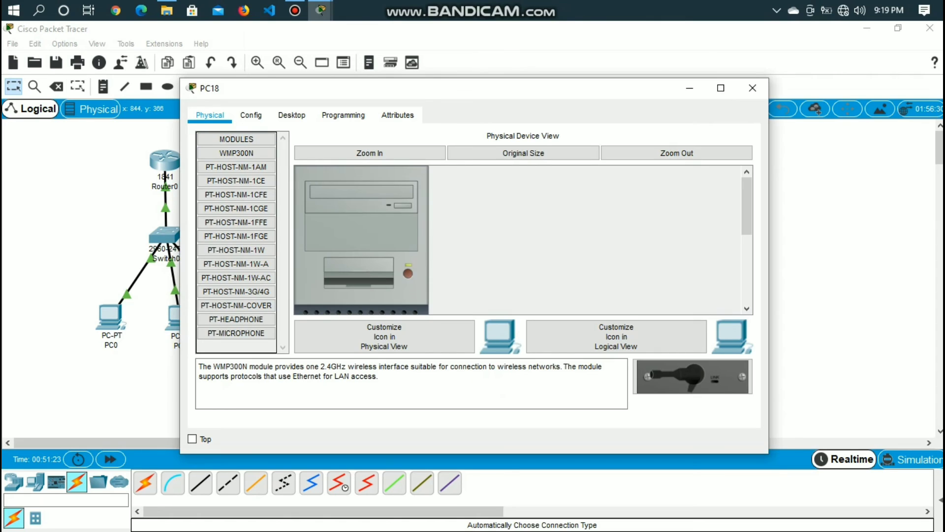
click(292, 115)
click(250, 170)
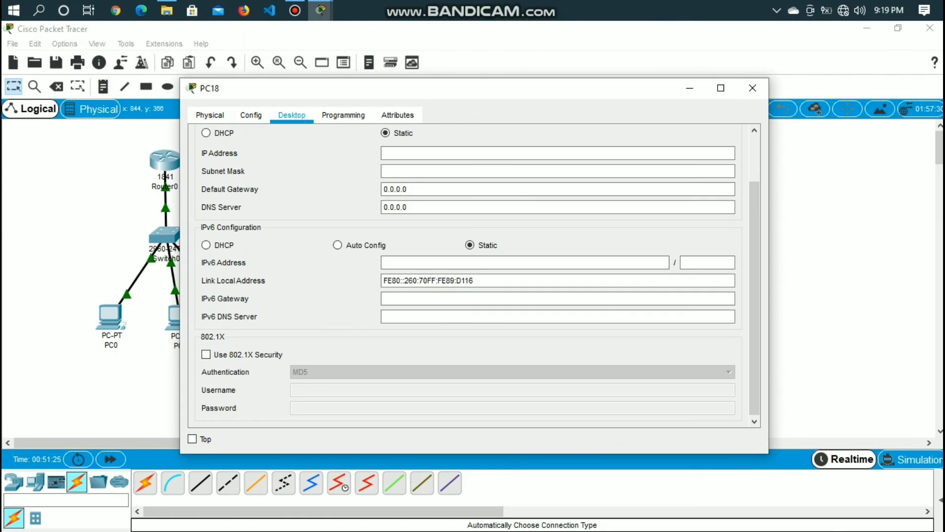
click(206, 132)
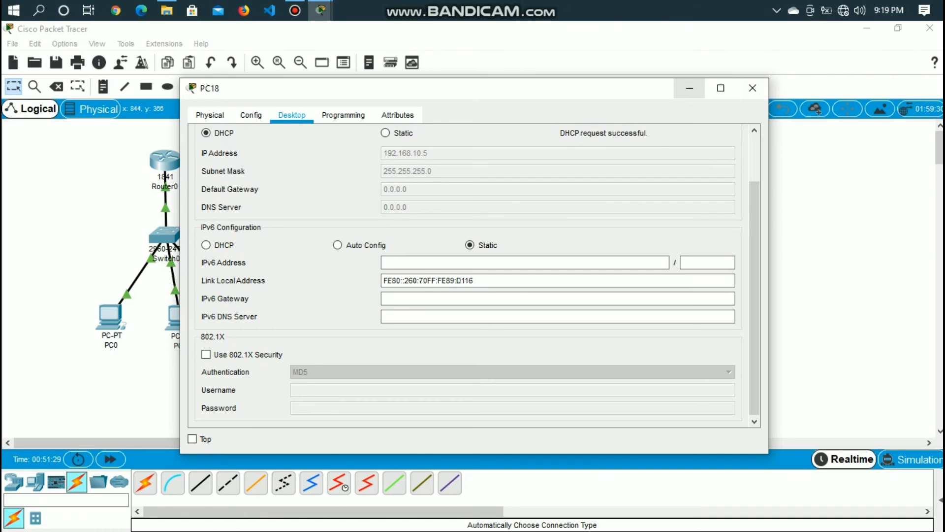
click(690, 88)
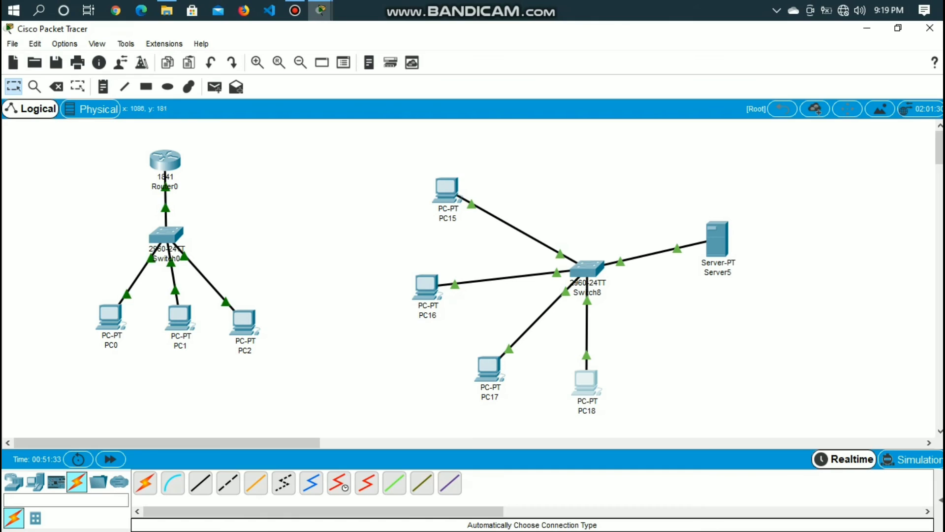
Test the server network by sending simple PDUs from PC15 to PC16 and from Server5 to PC15
click(214, 87)
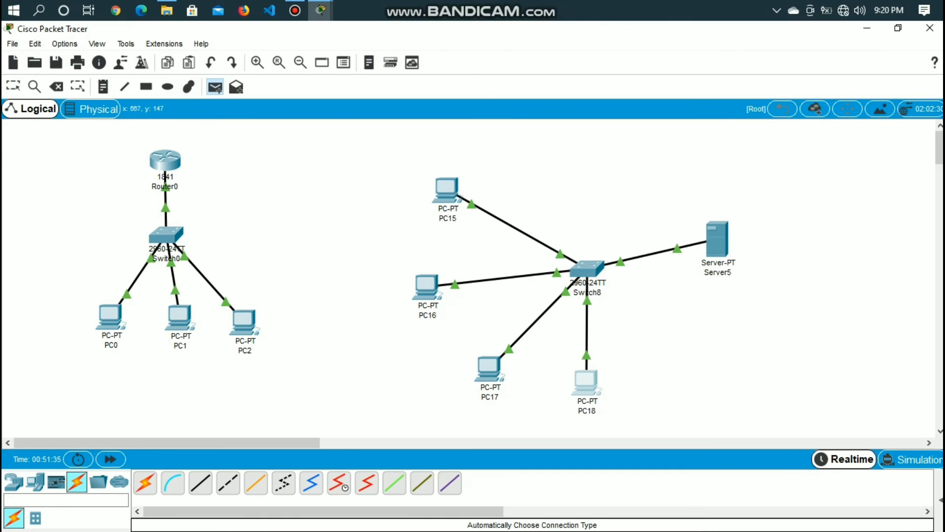
click(426, 286)
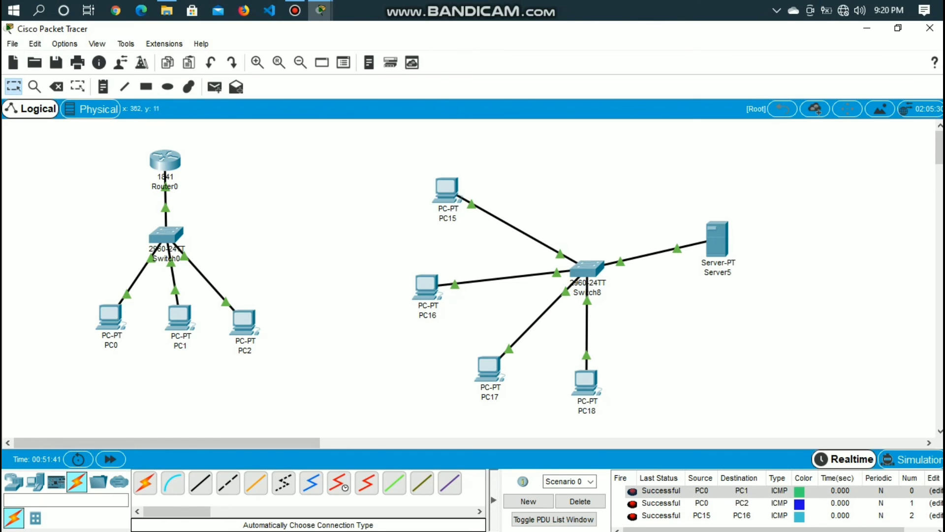
click(215, 87)
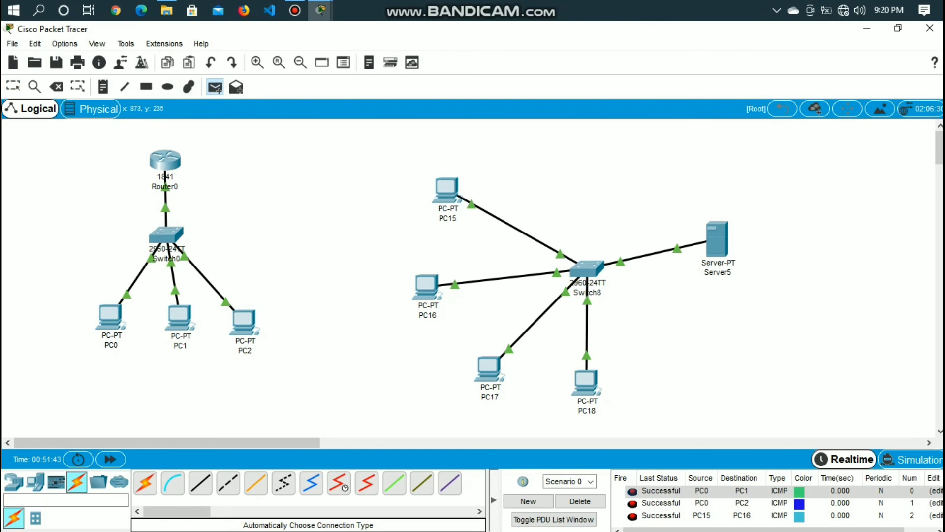
click(446, 188)
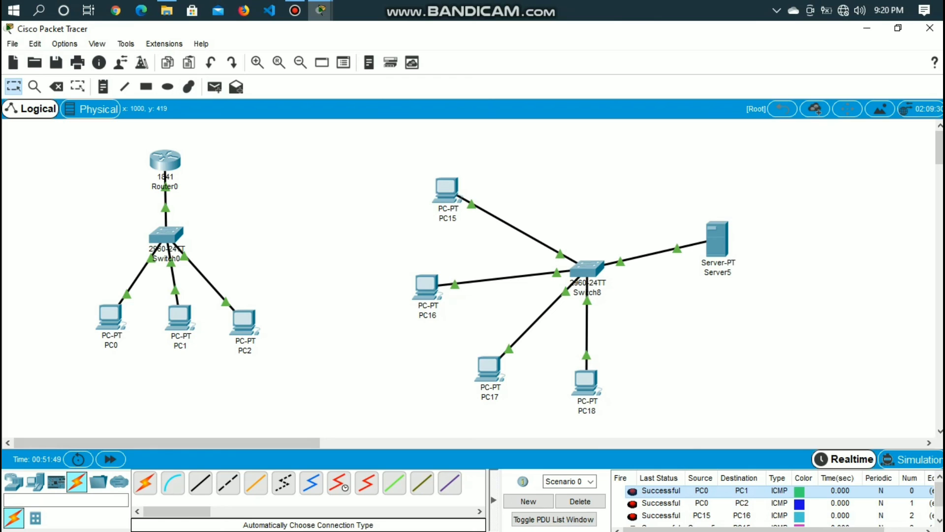
key(Delete)
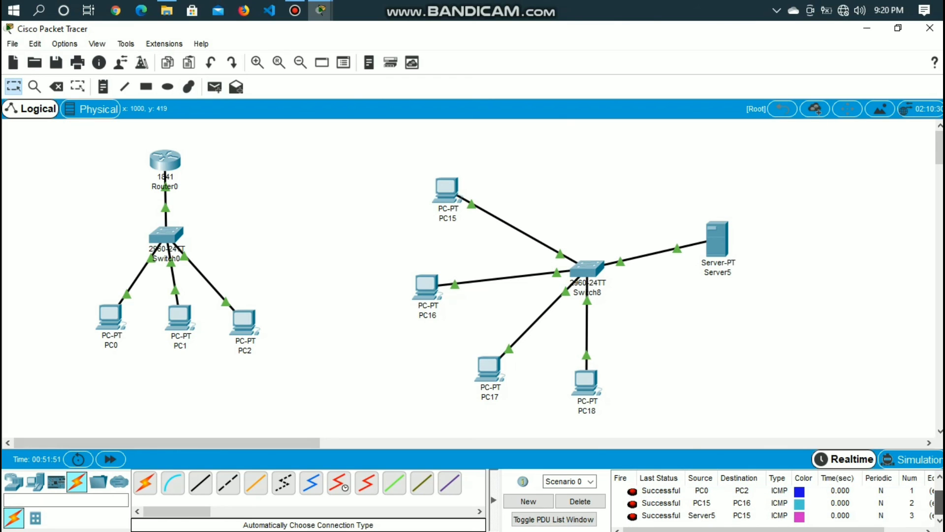